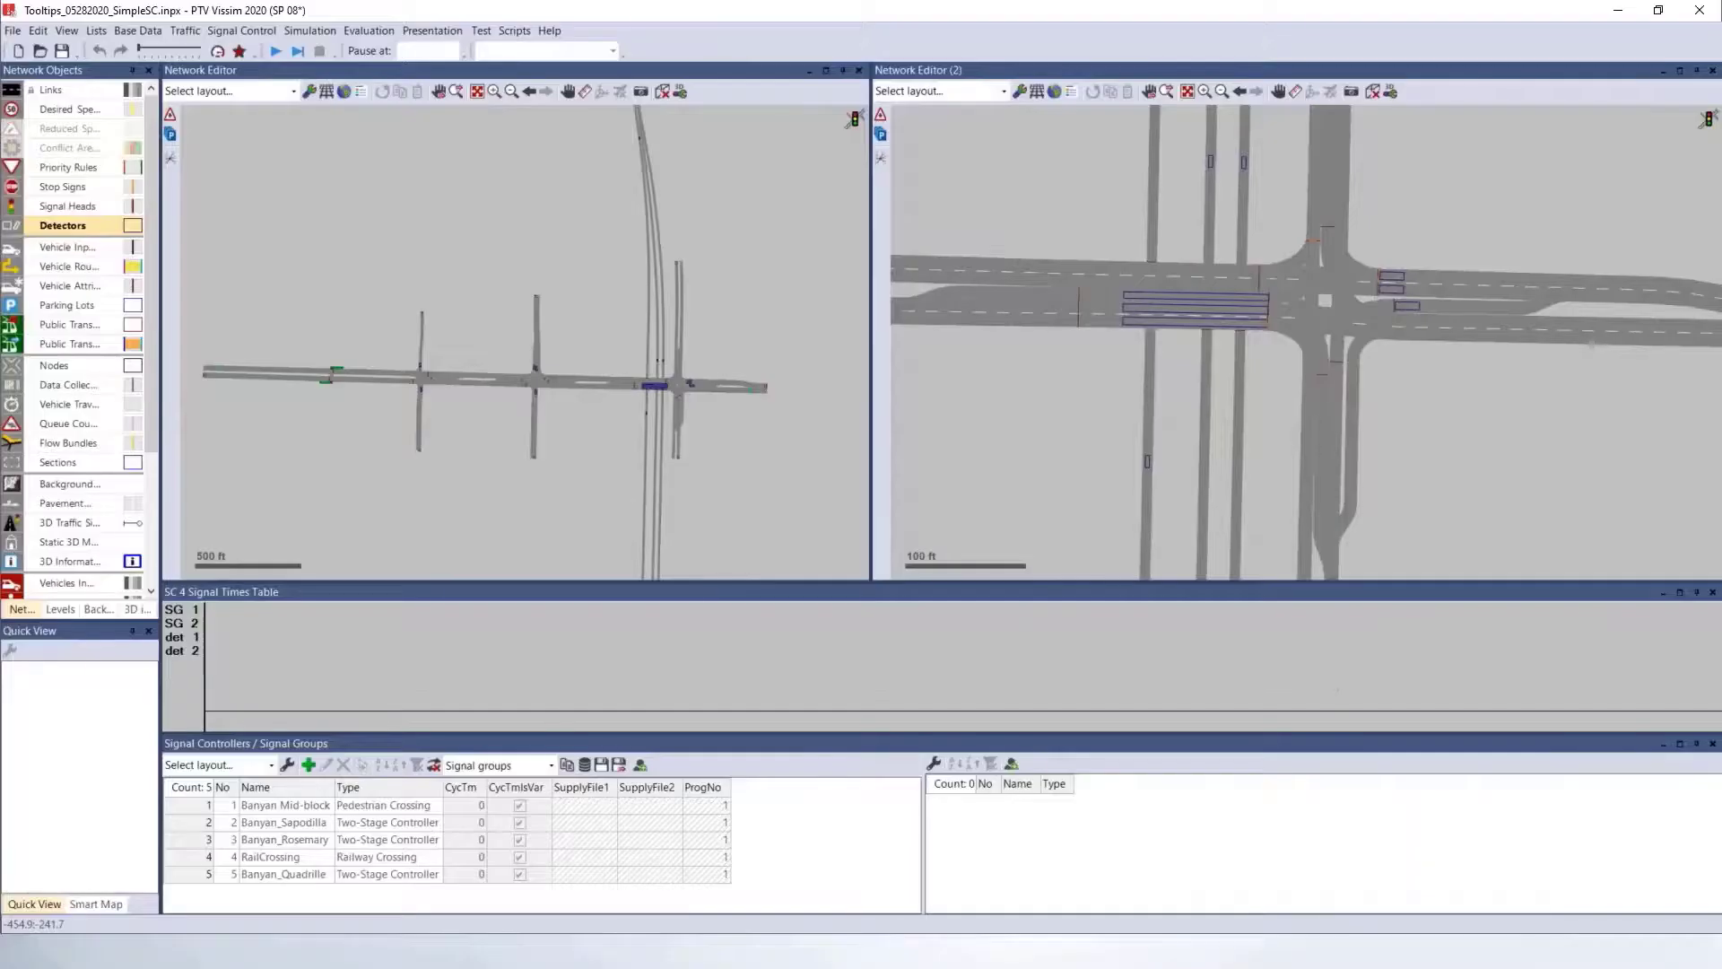
Pan the corridor overview slightly beside the SC 4 RailCrossing signal times table
drag(553, 256, 558, 296)
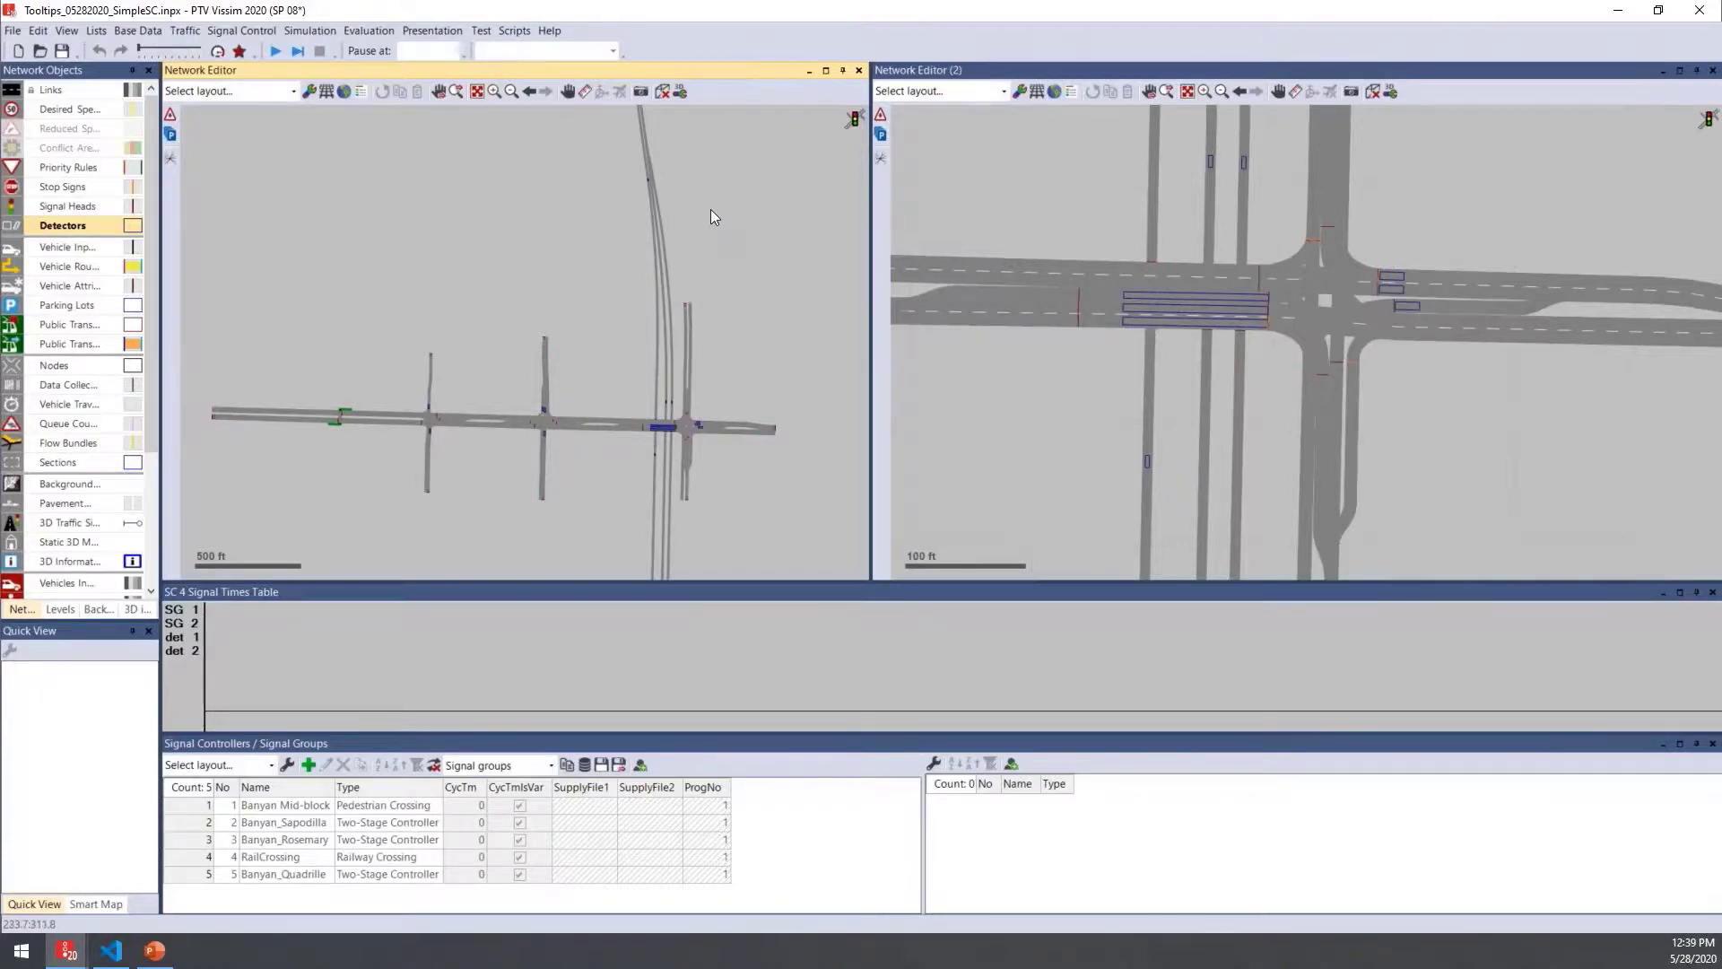
Start the continuous signal-control test and pause it at about 83 s
click(483, 32)
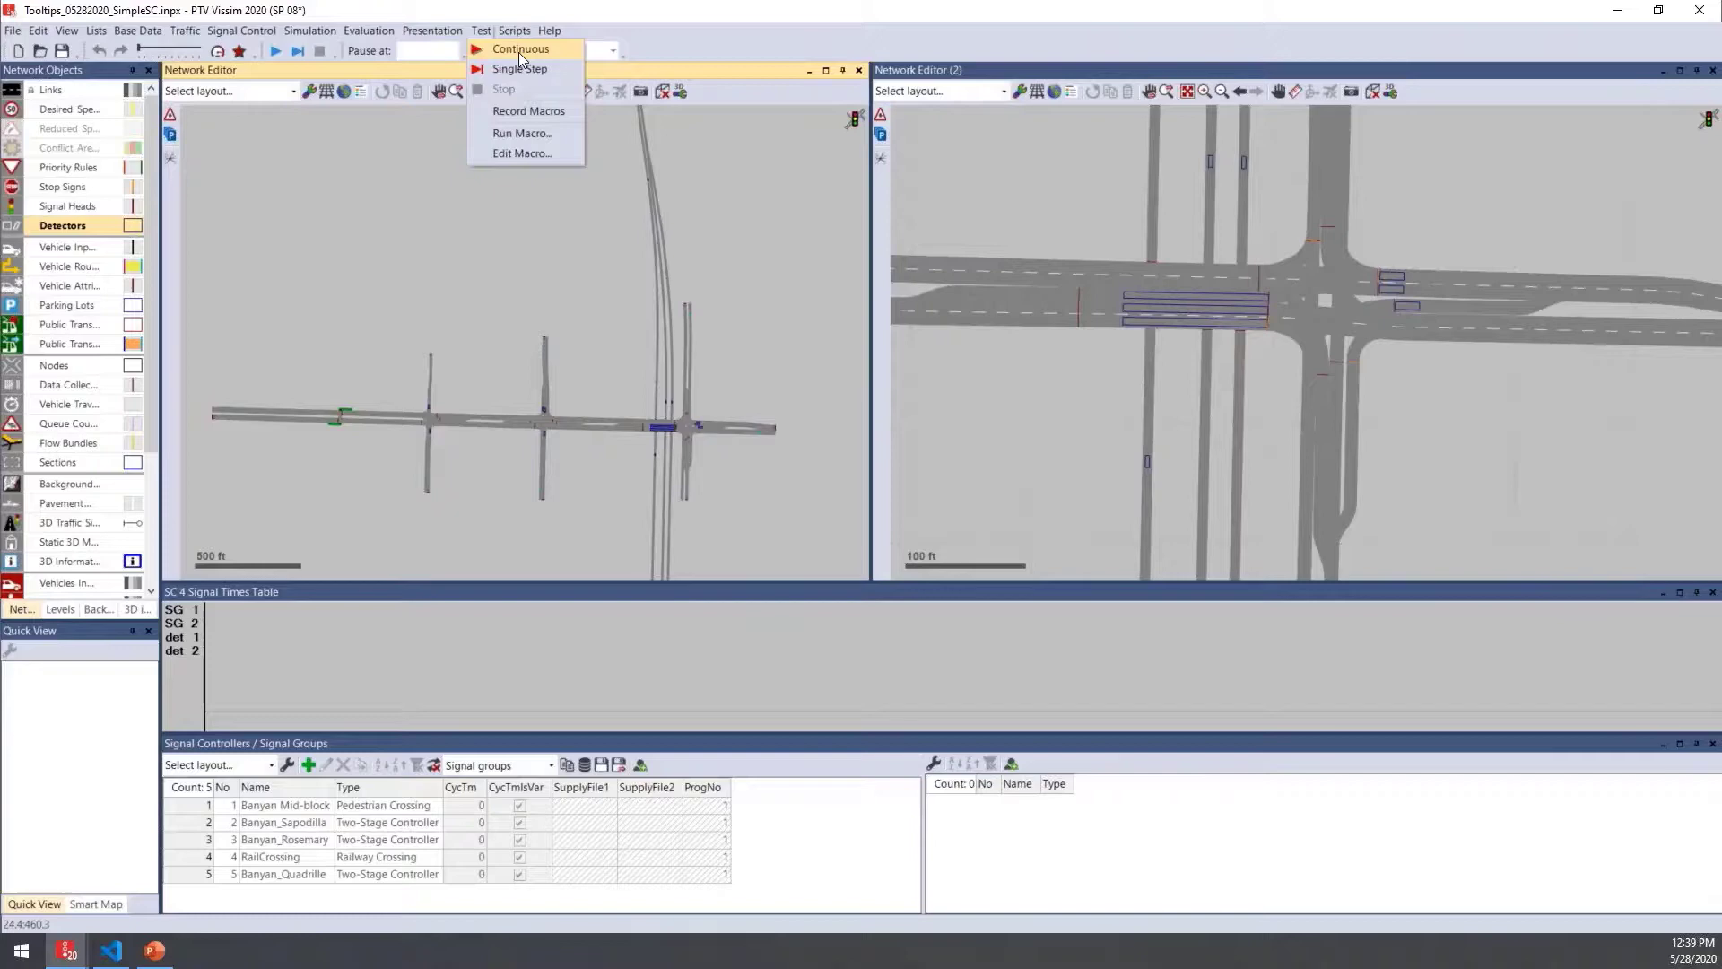
click(519, 51)
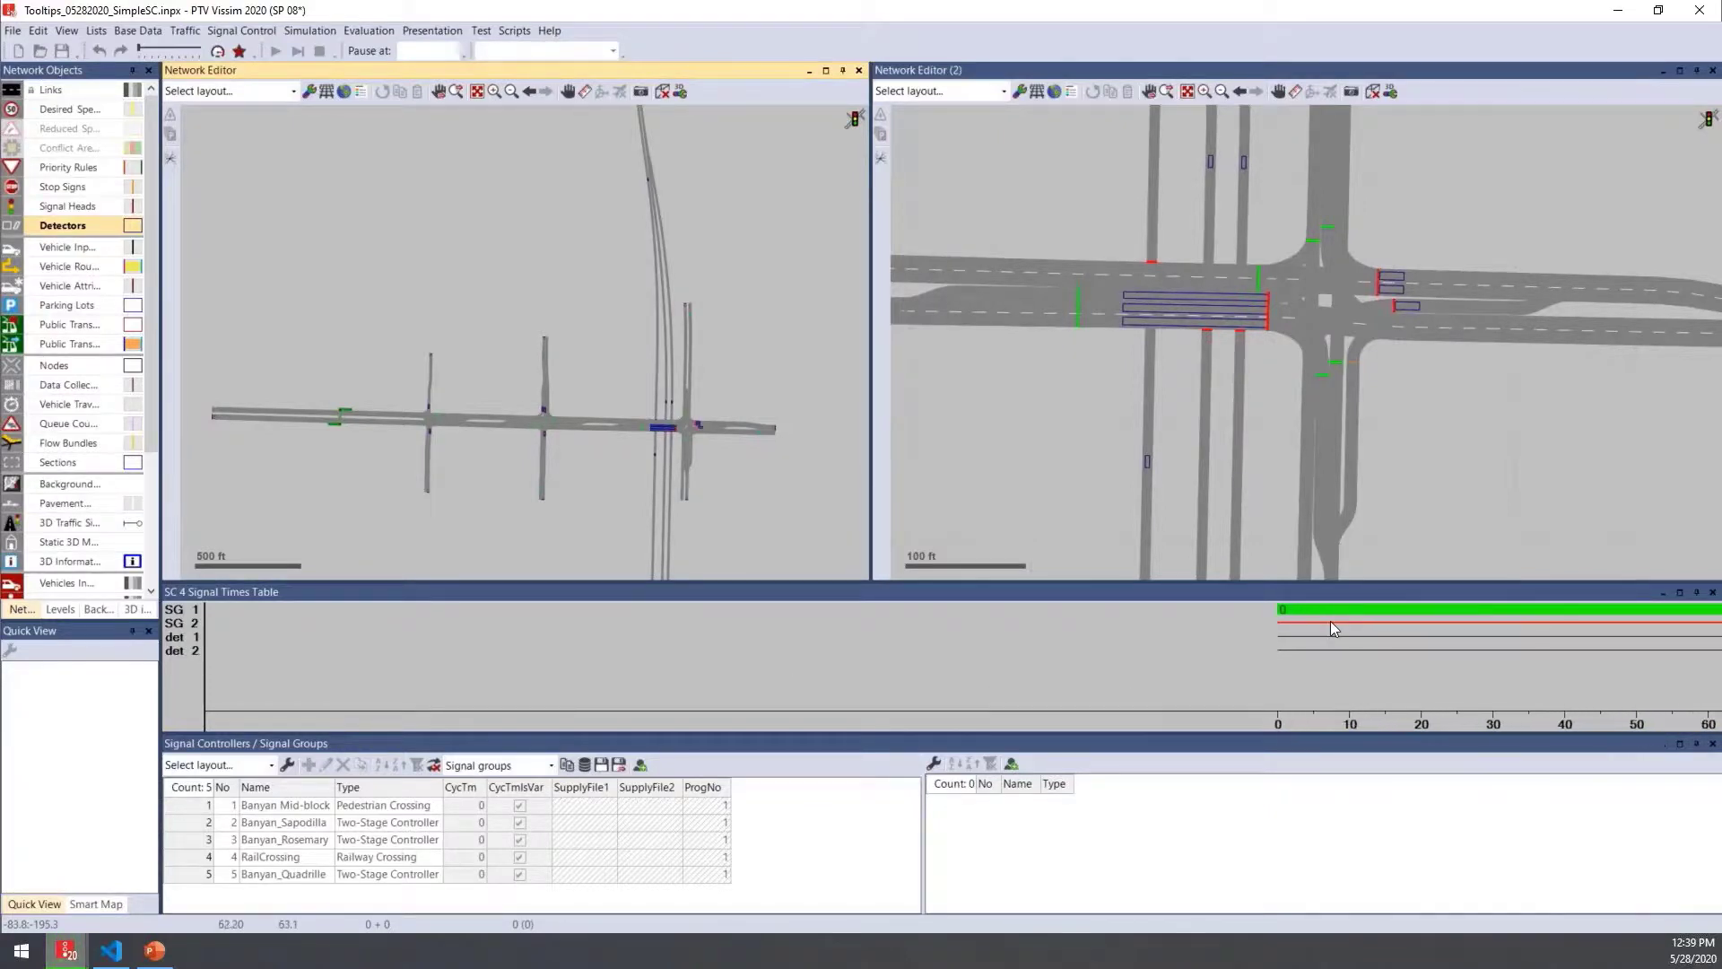
click(483, 31)
click(498, 94)
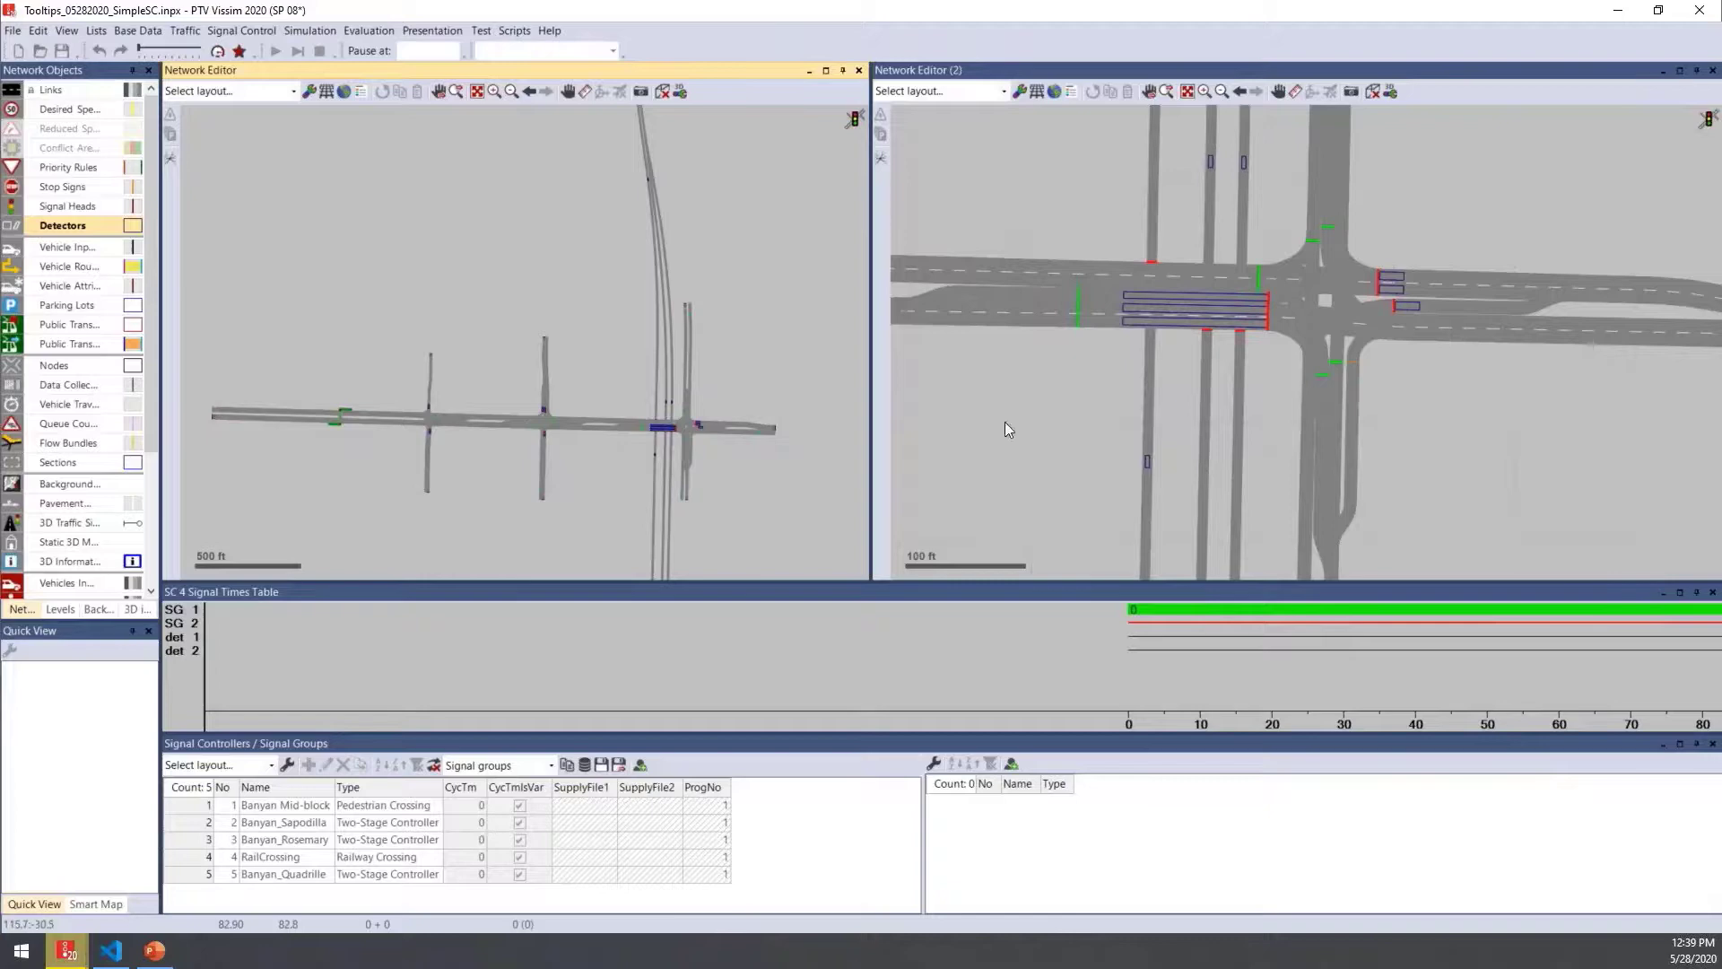
Zoom the left Network Editor in on the railway detector
mouse_move(1103, 329)
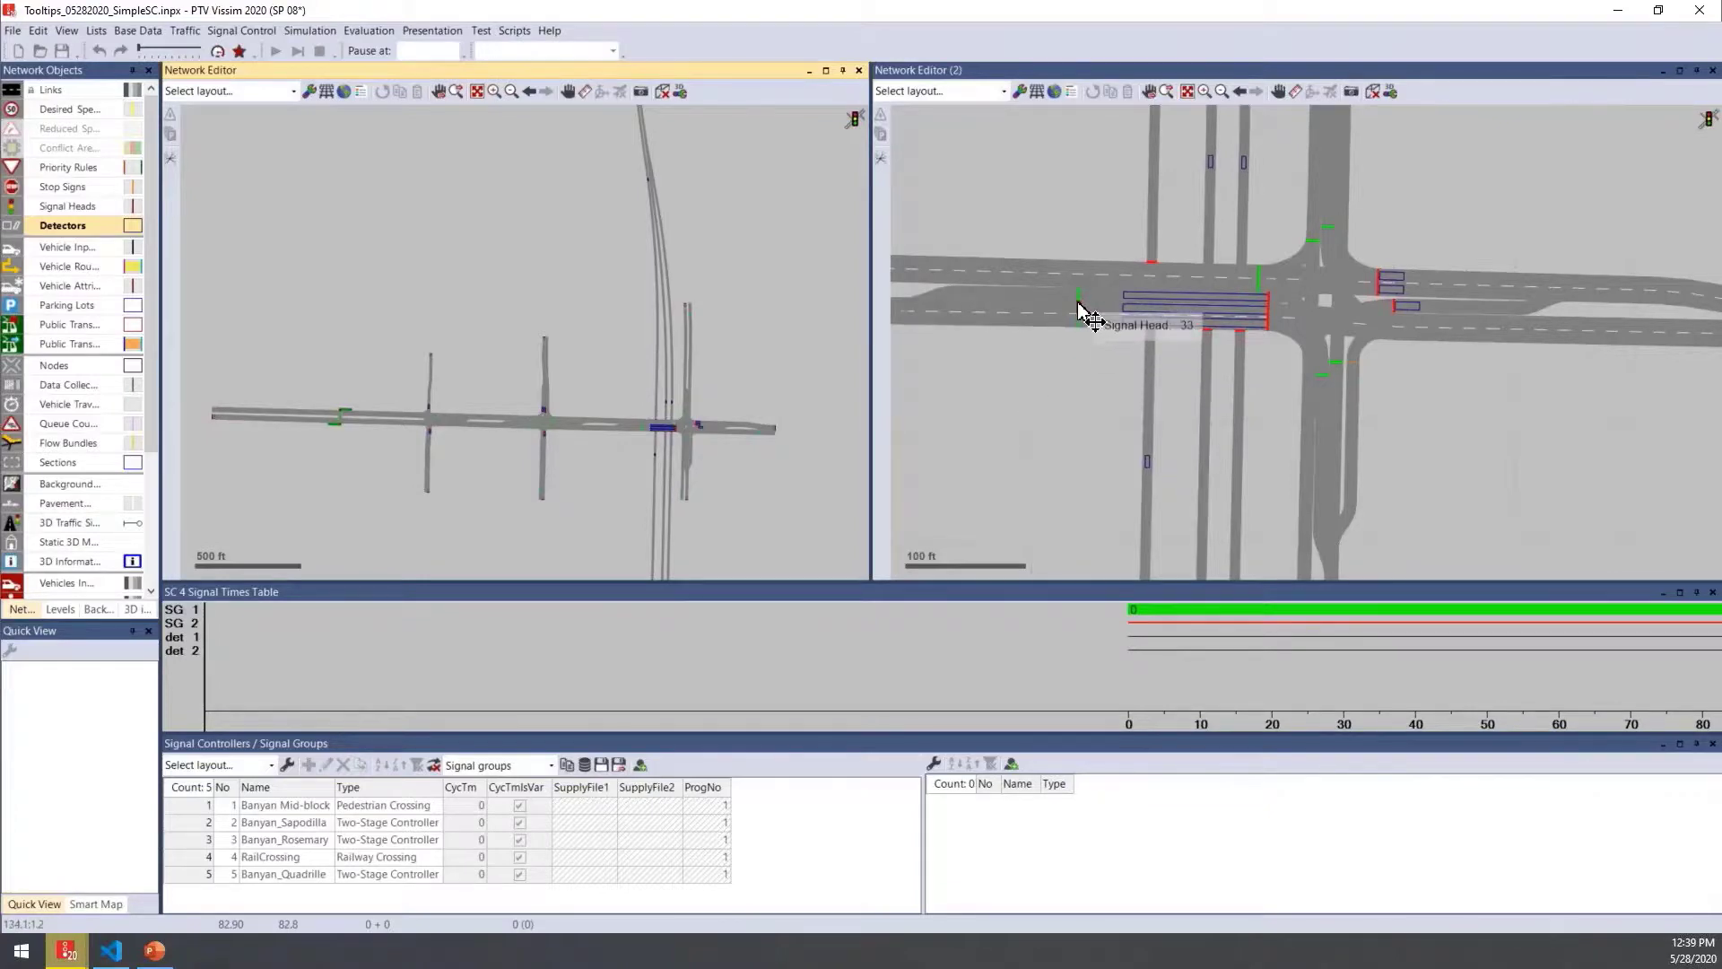
mouse_move(1224, 271)
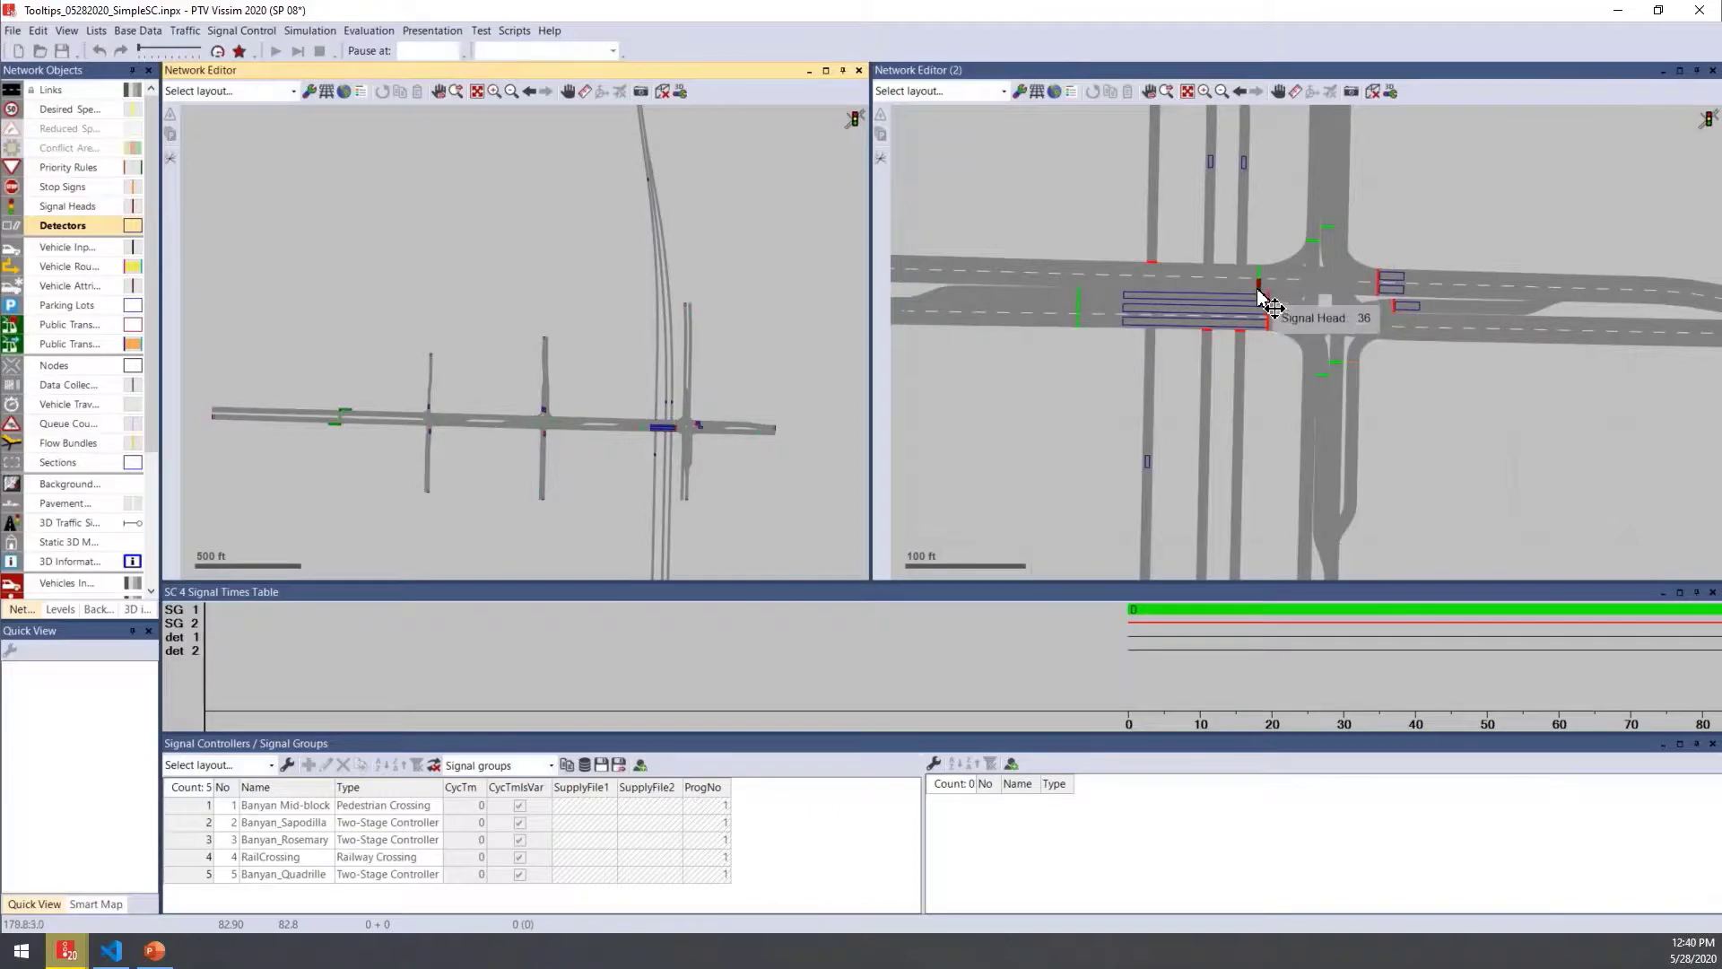
mouse_move(1160, 263)
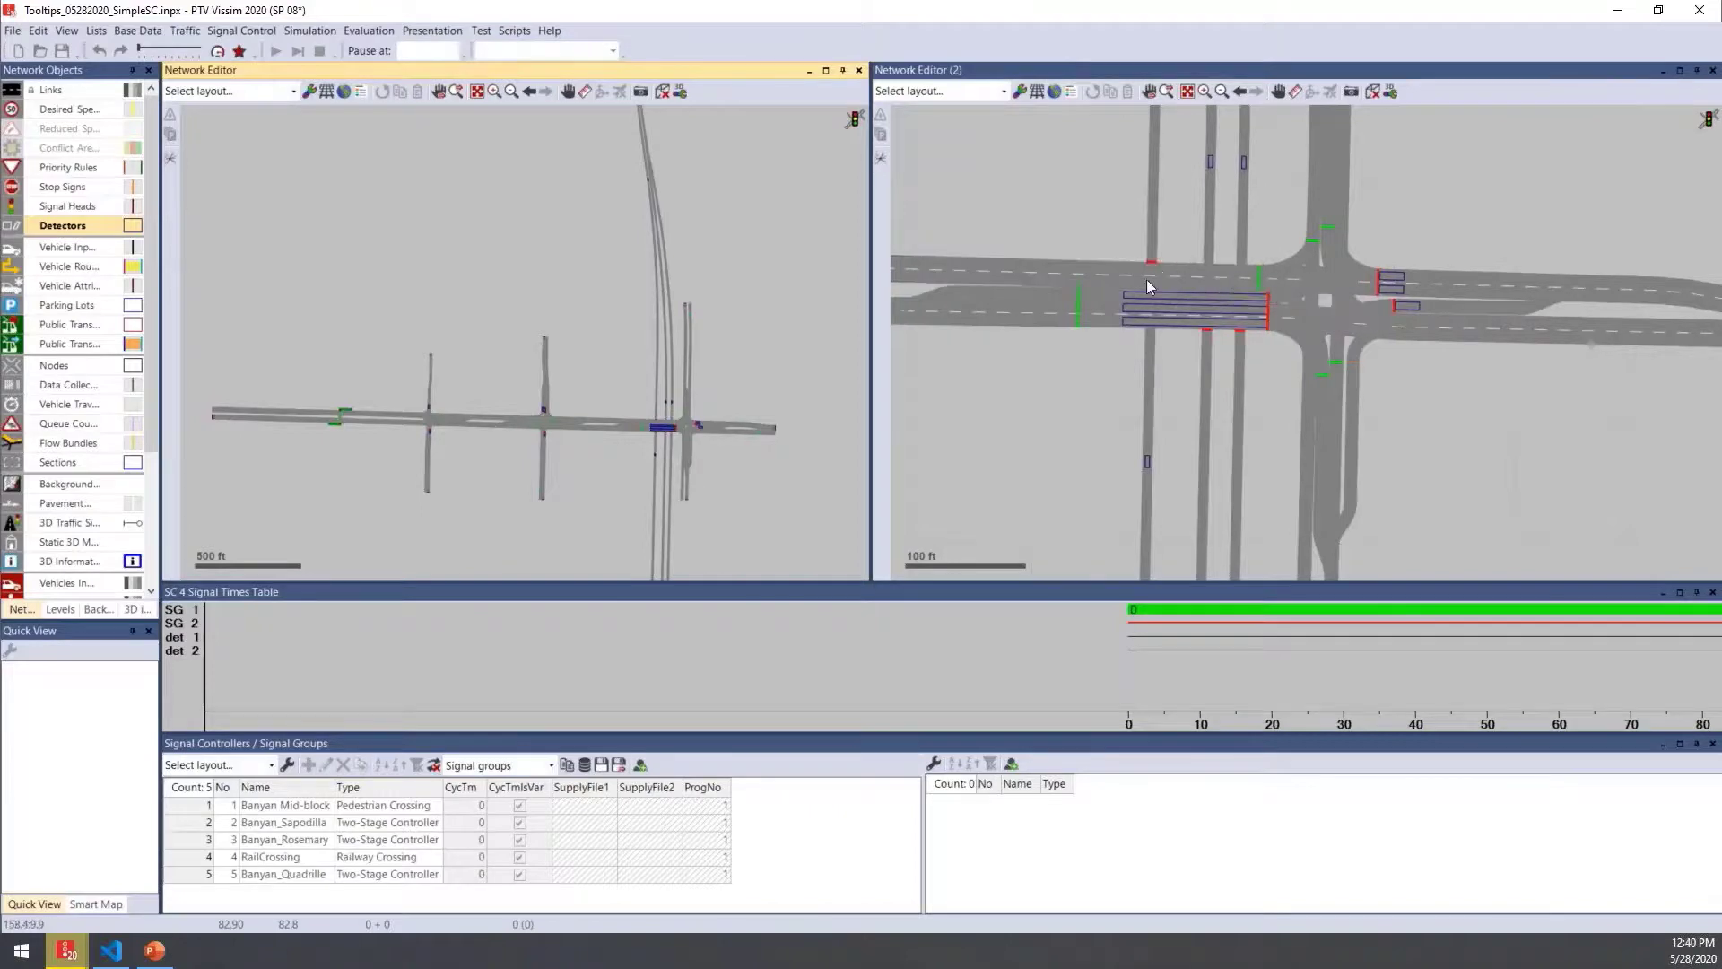
scroll(686, 259, up, 4)
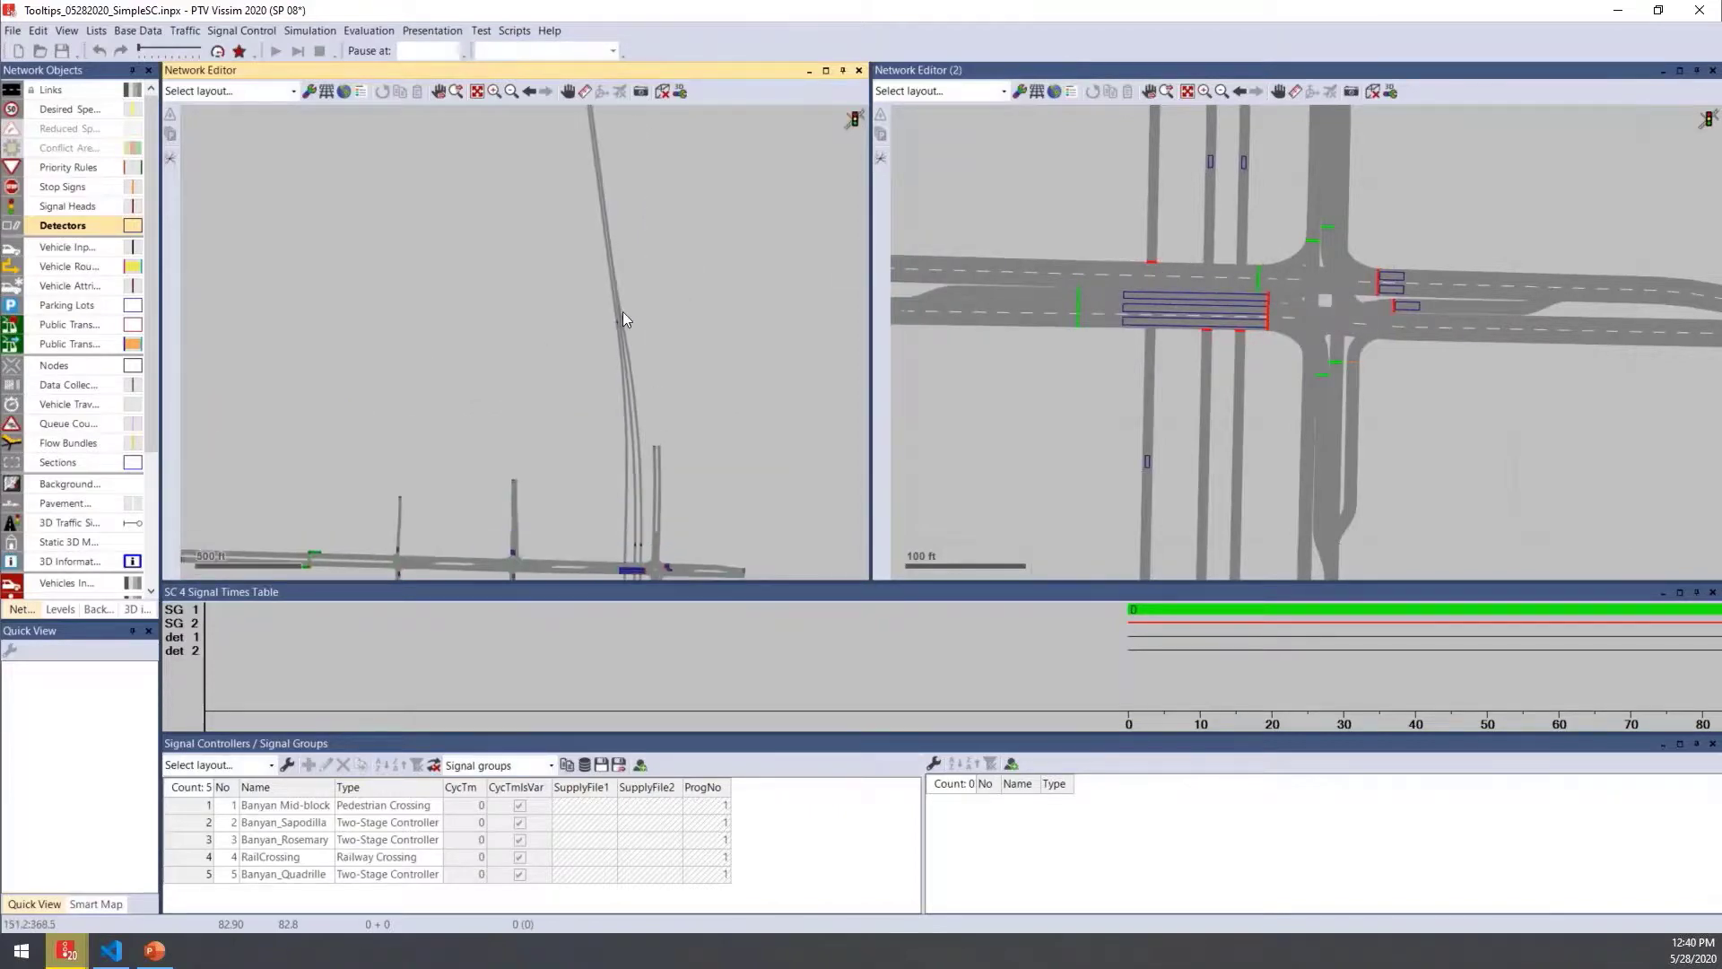
scroll(612, 324, up, 8)
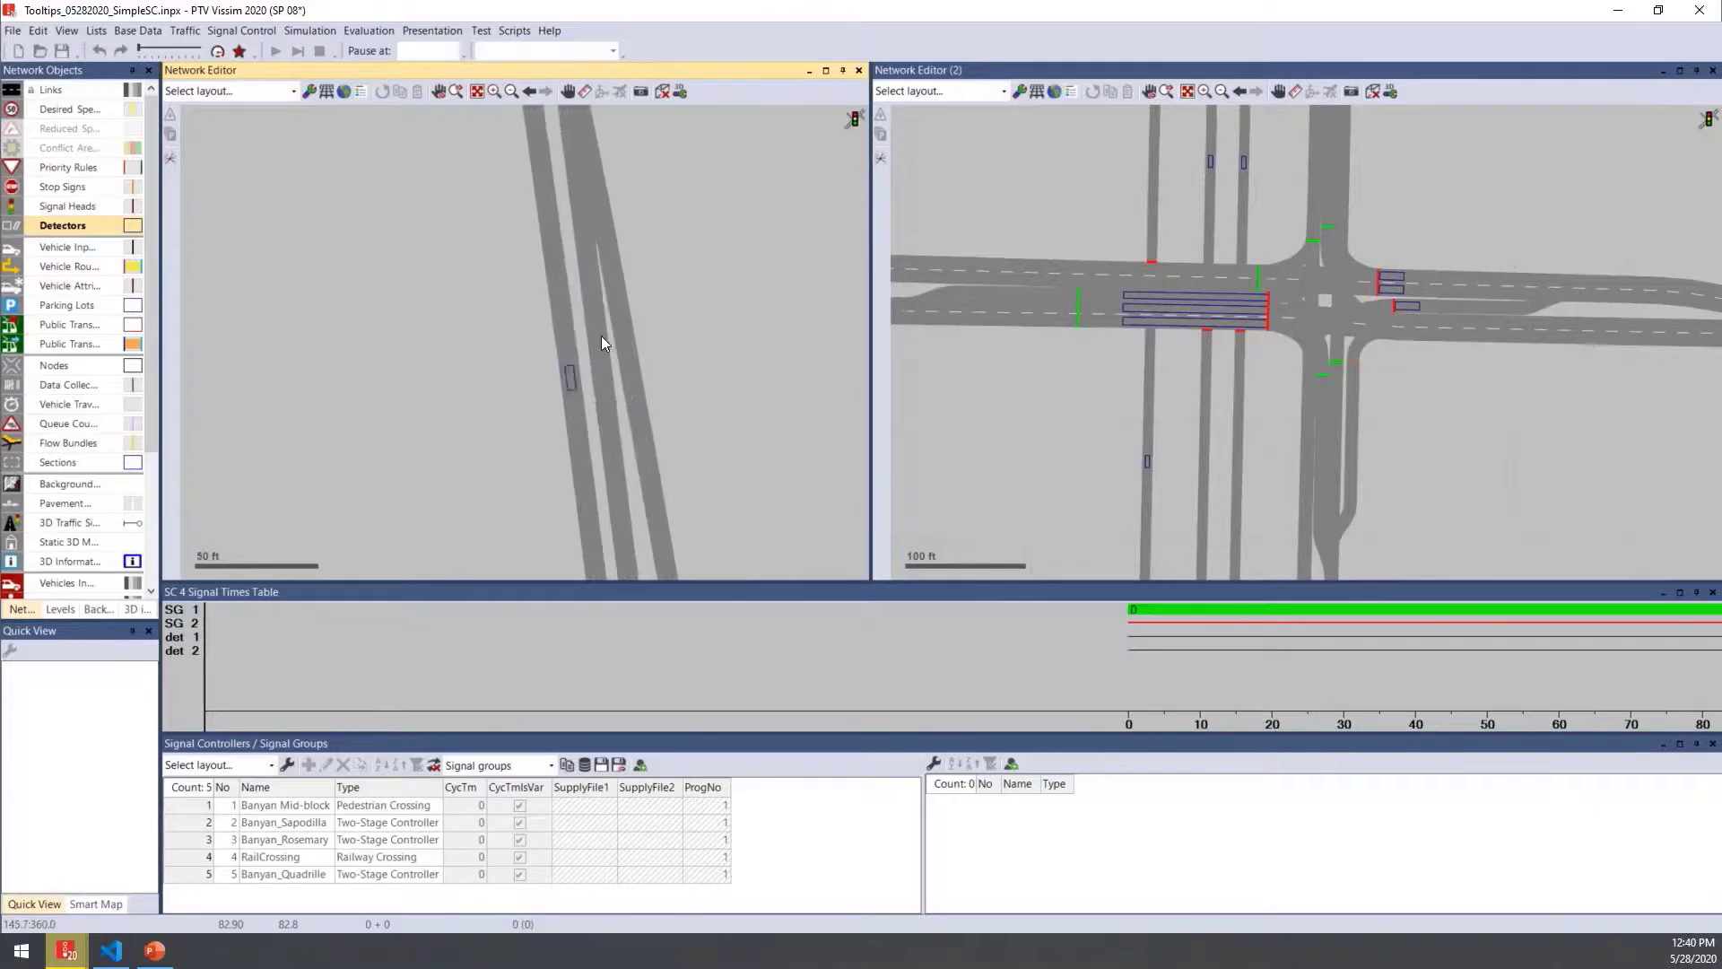
Set the SB-CheckIn railway detector (SC 4 port 1) to Continuous Actuation
click(569, 390)
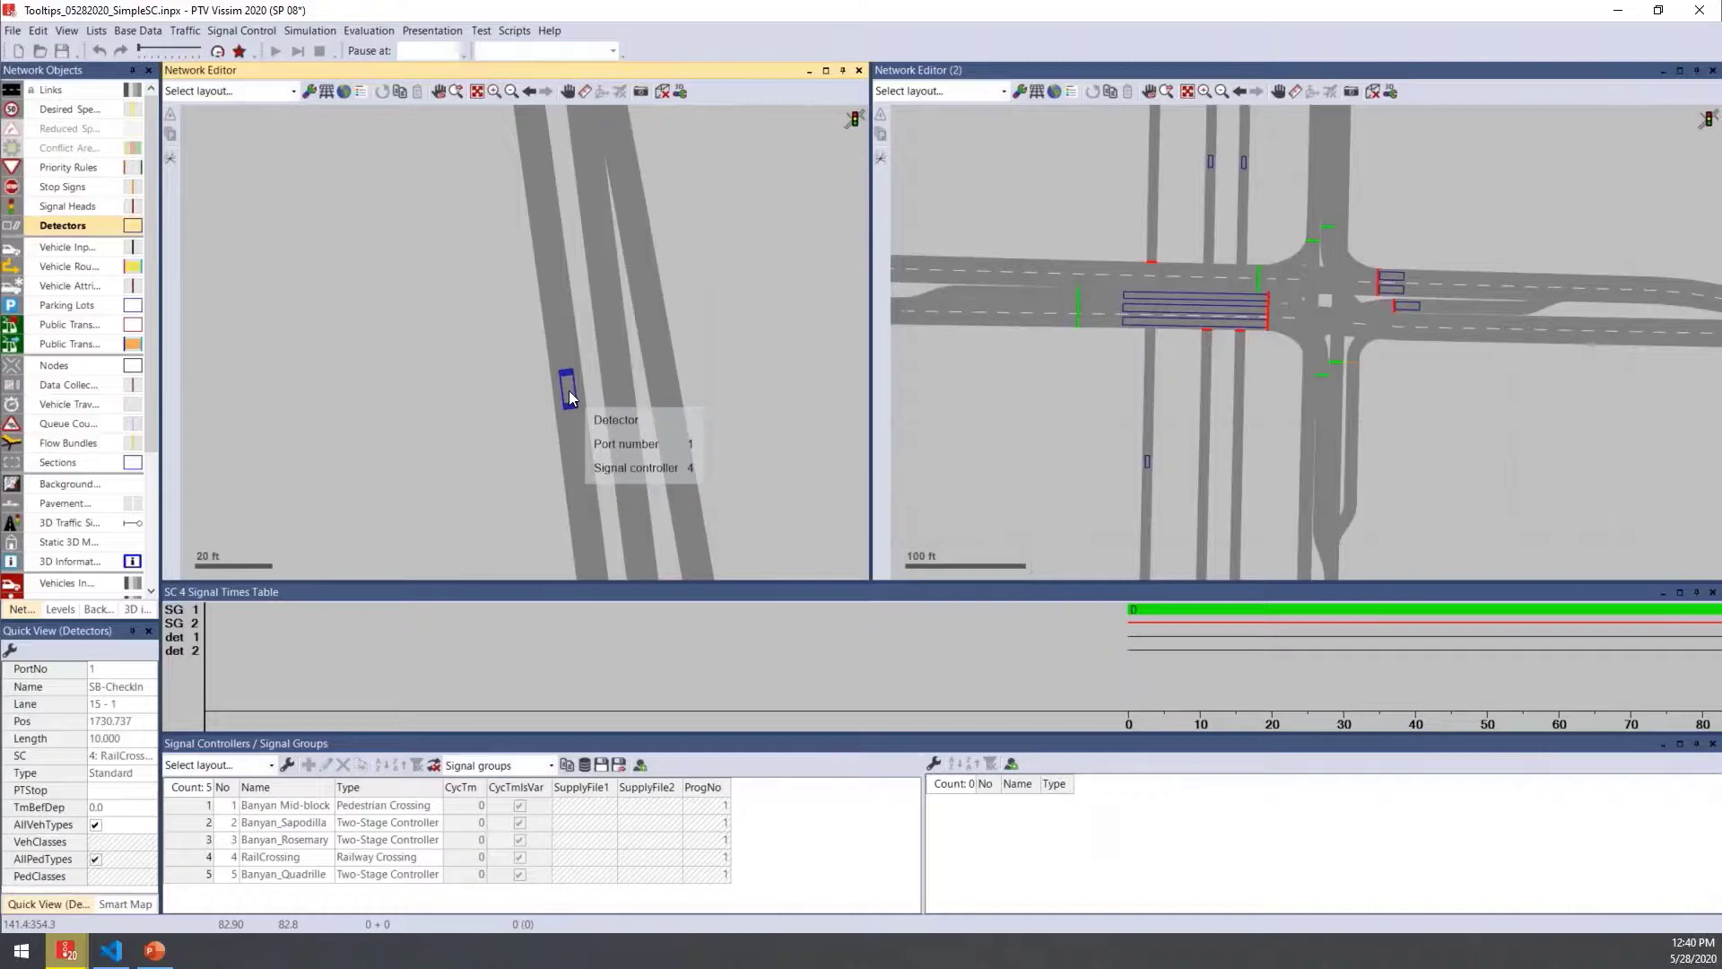
right_click(568, 390)
mouse_move(674, 487)
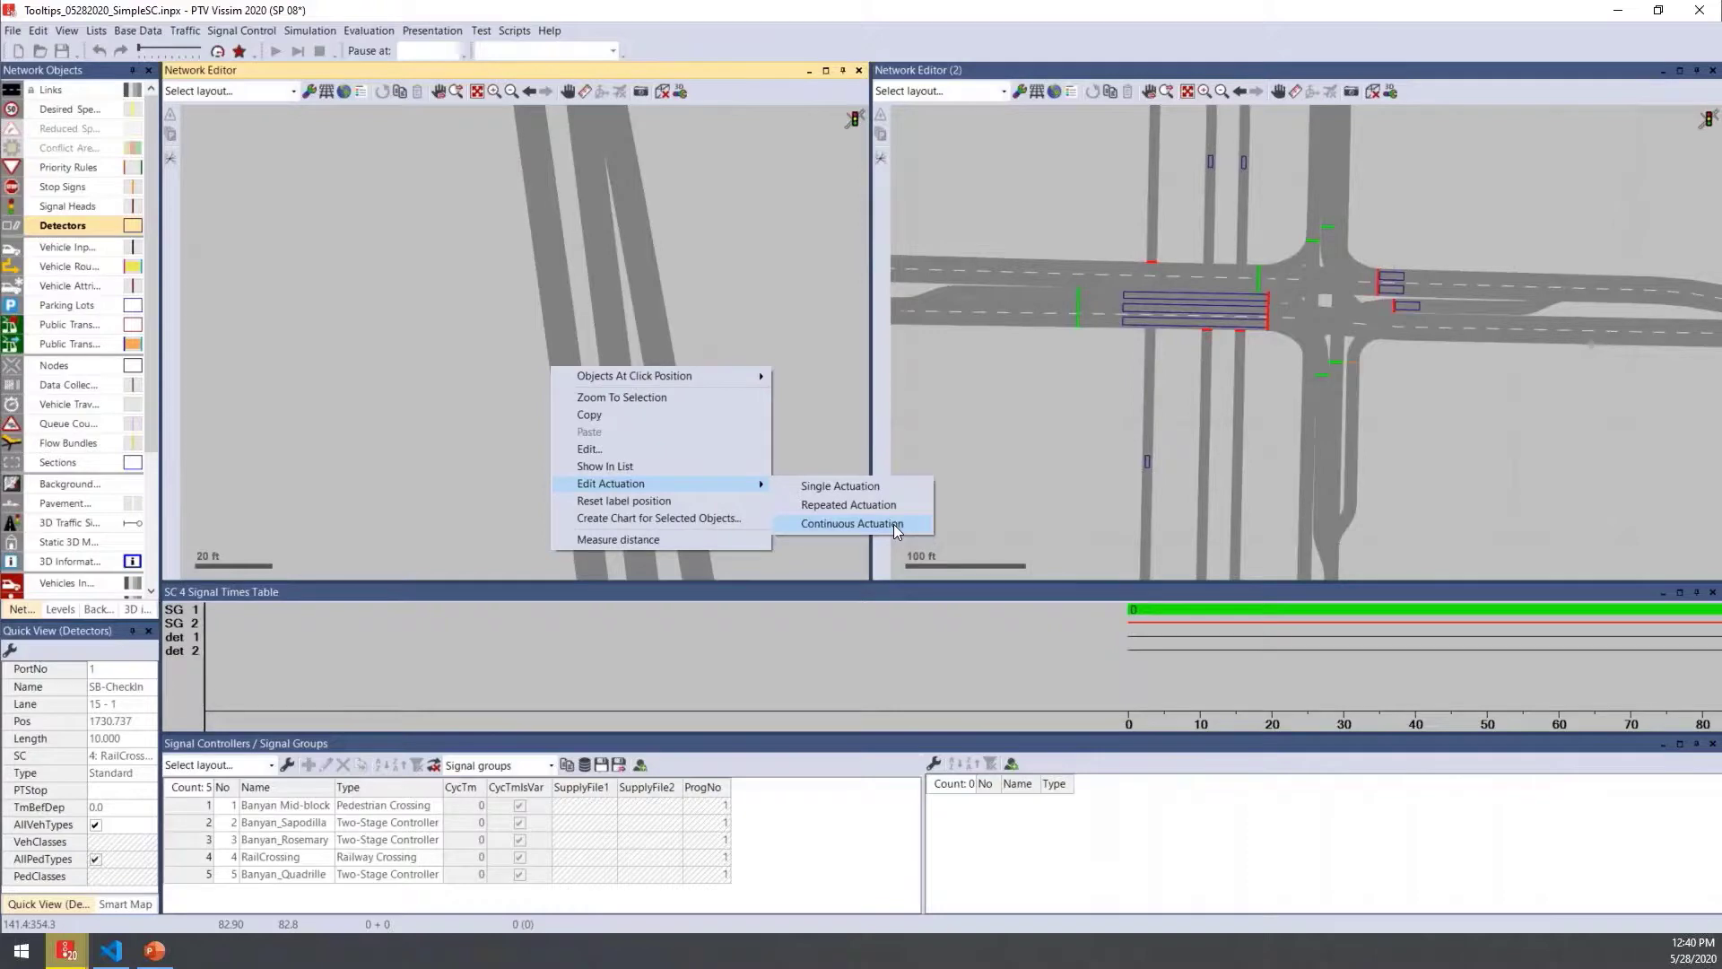
click(852, 524)
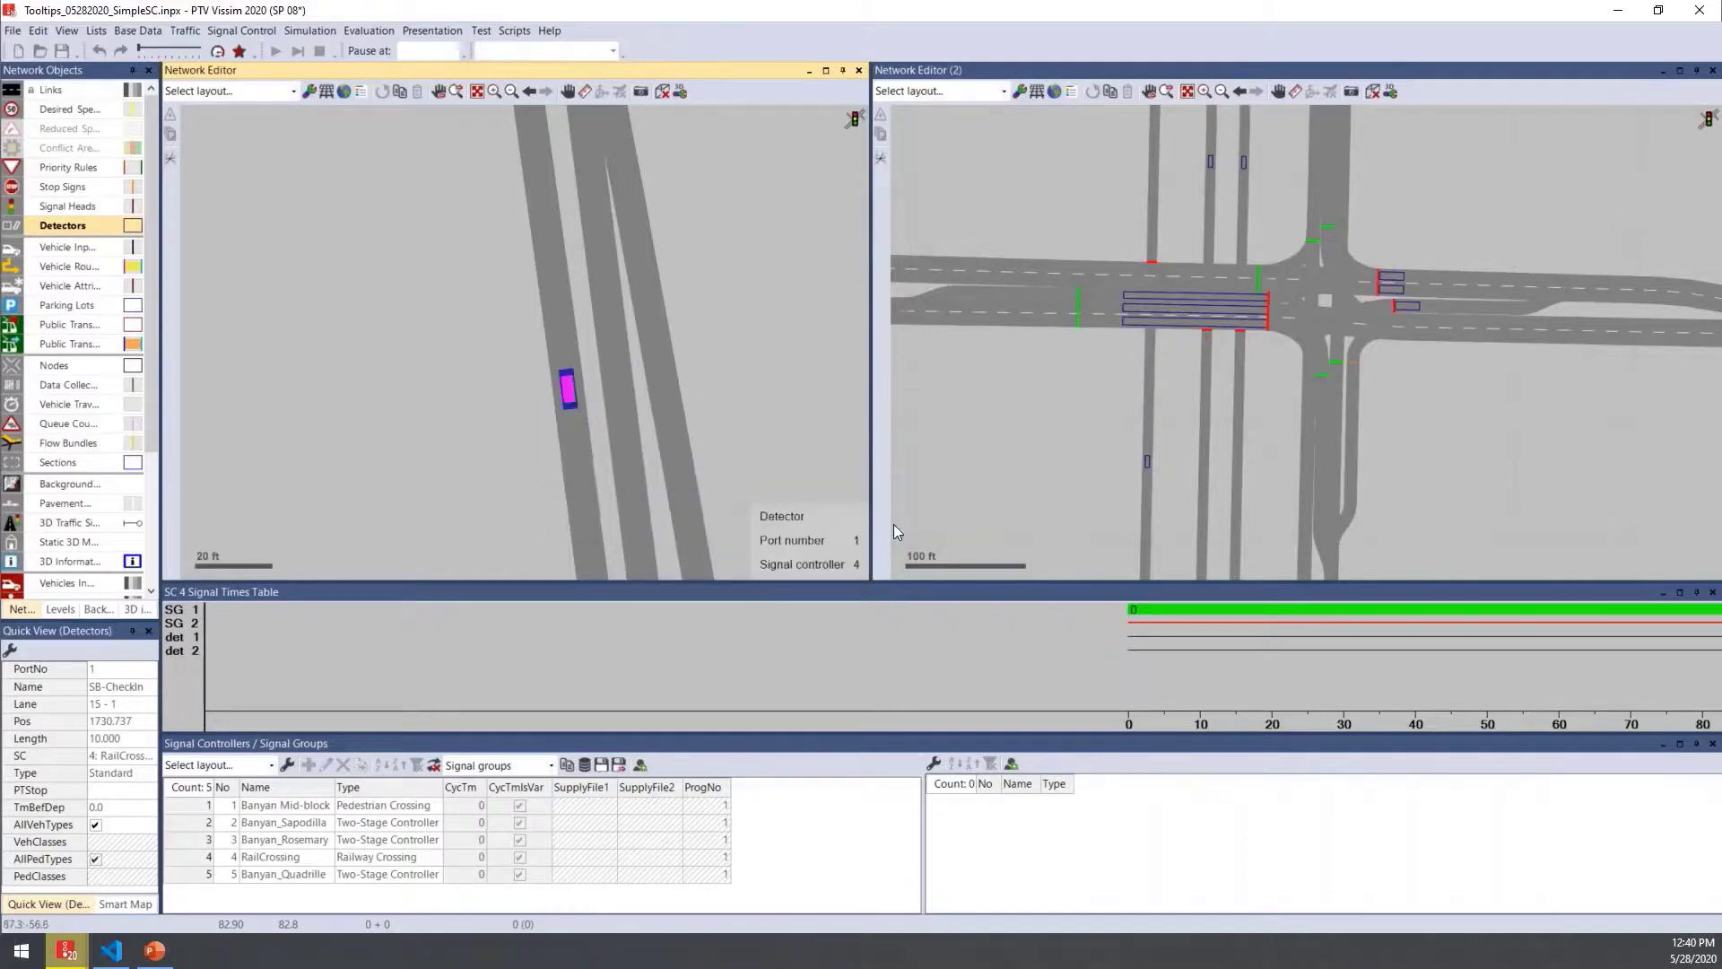
drag(778, 402, 743, 371)
scroll(743, 371, down, 3)
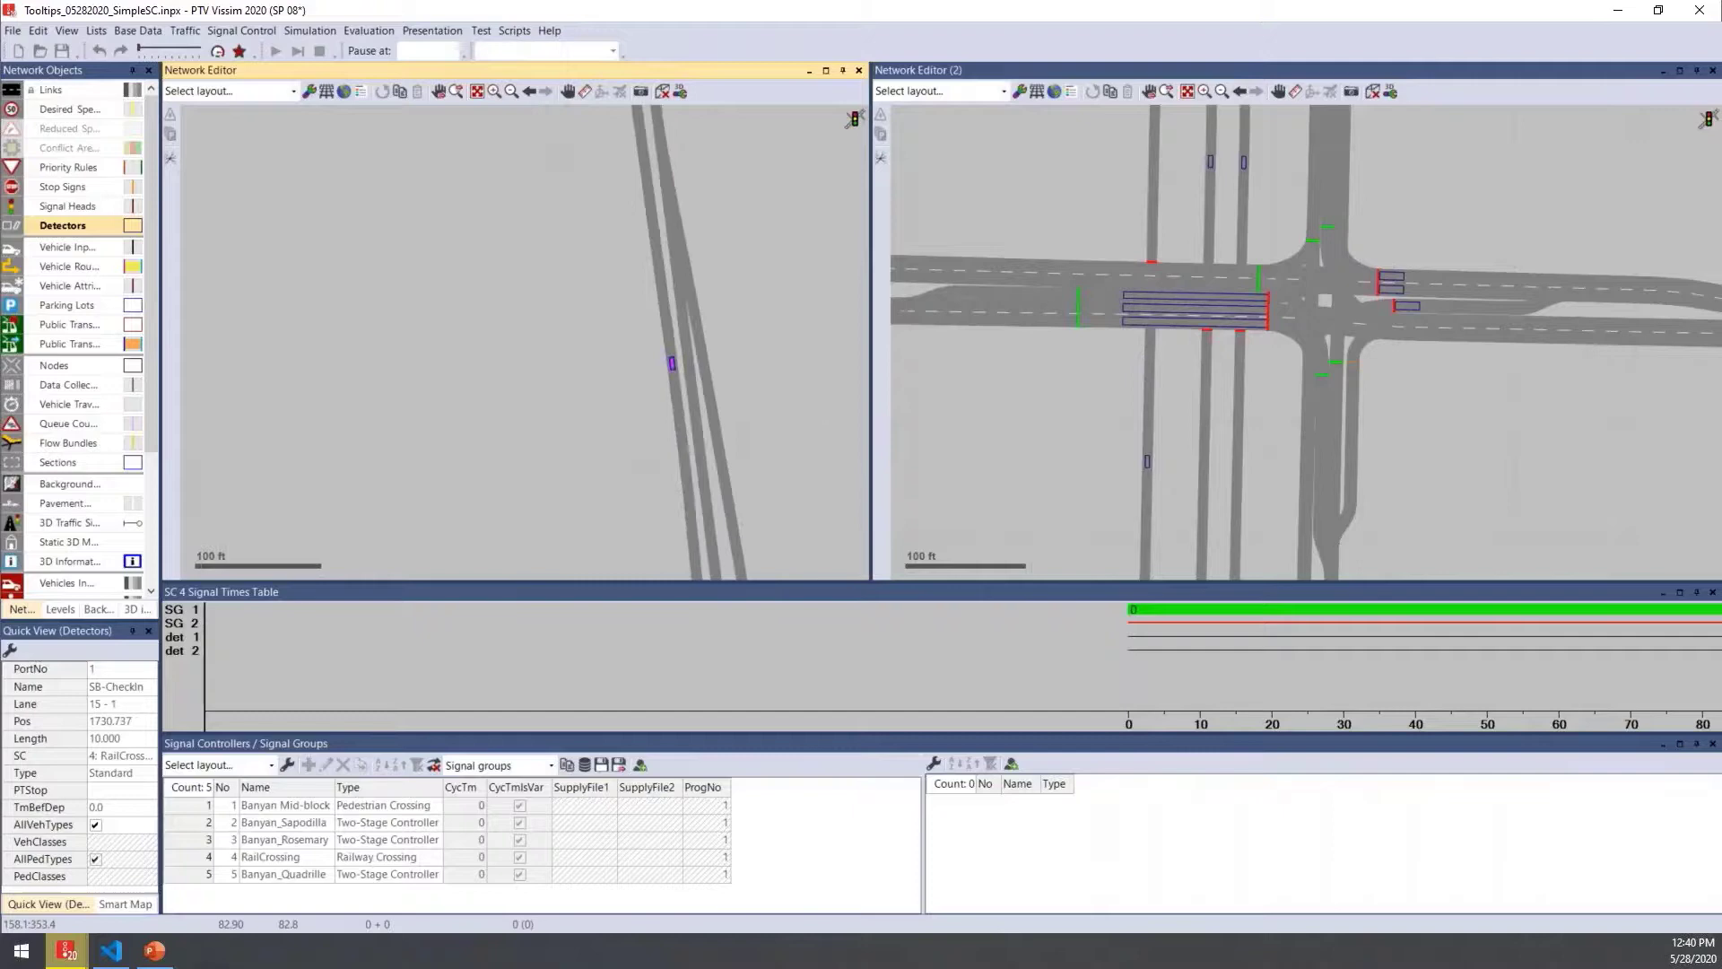
Resume the continuous test so SG 2 turns green near 90 s, then pause
click(391, 31)
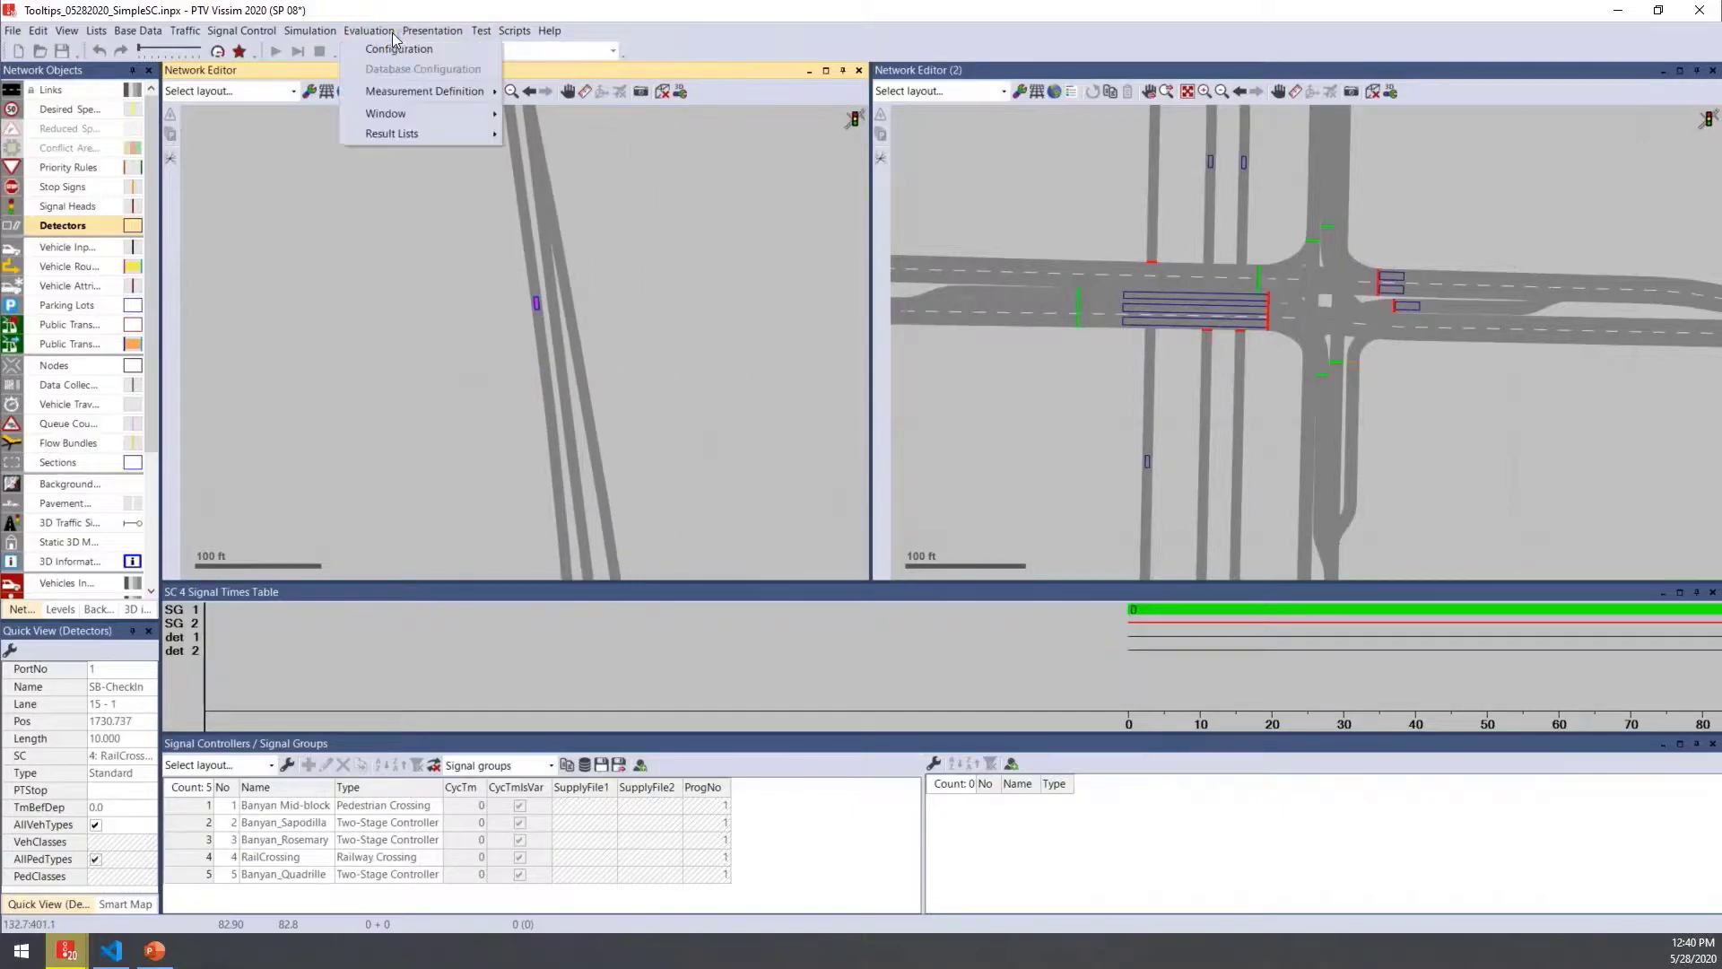
click(504, 50)
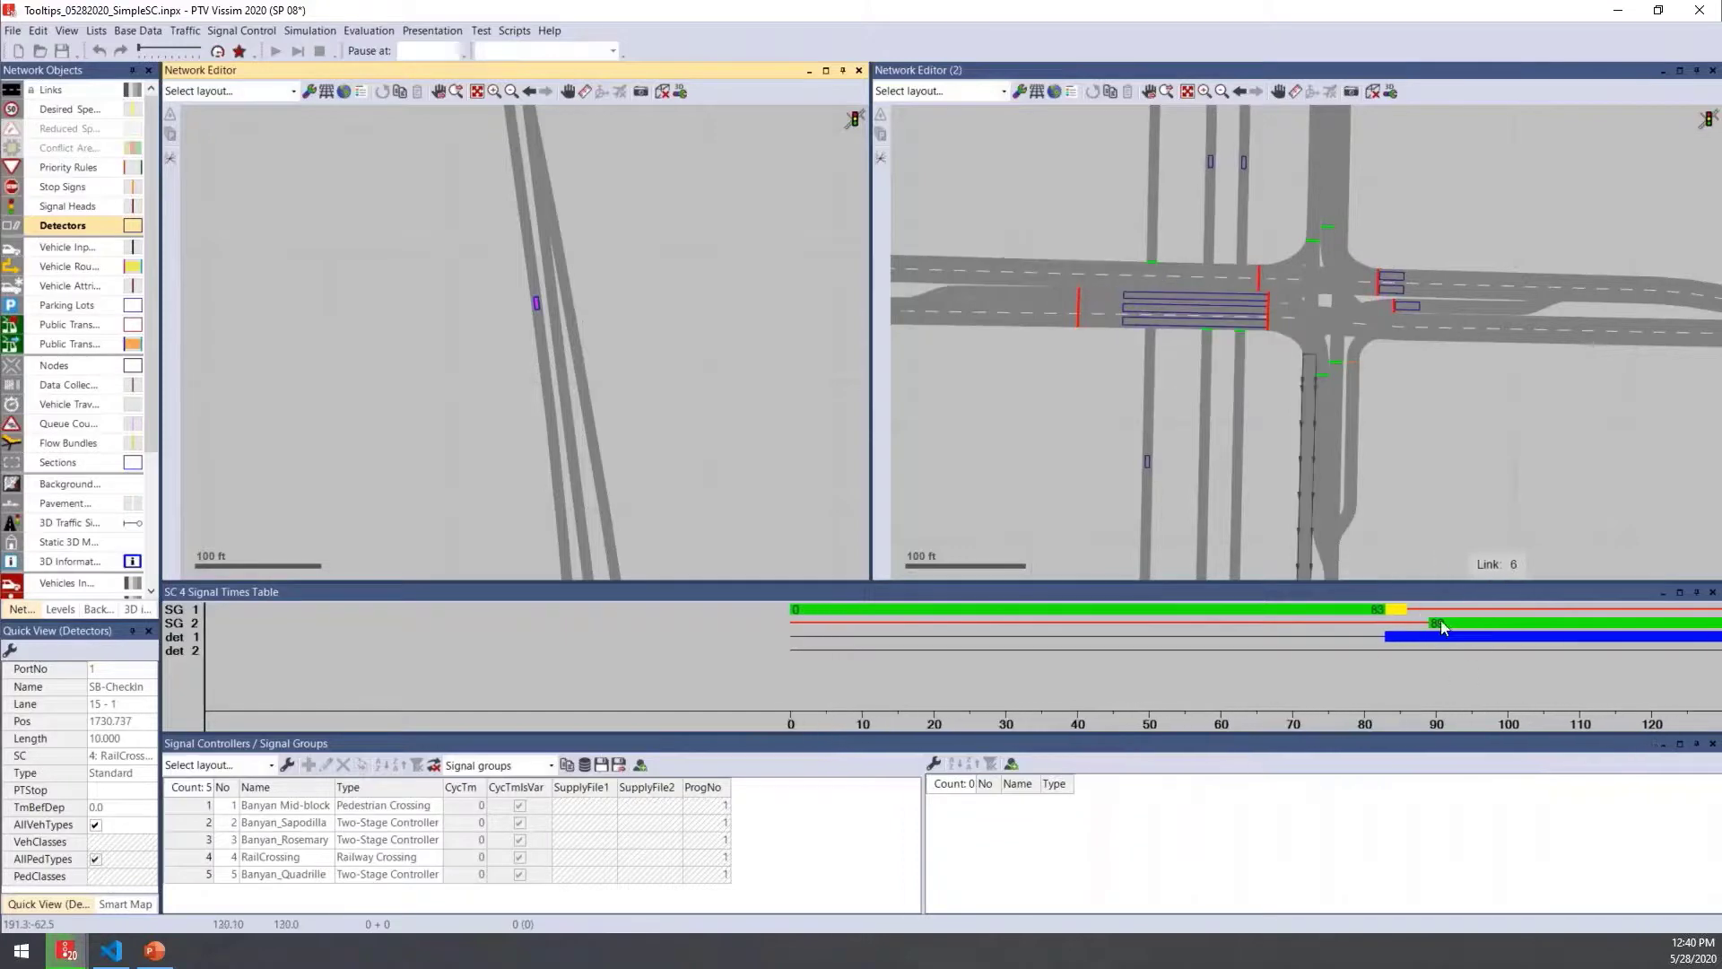
click(487, 30)
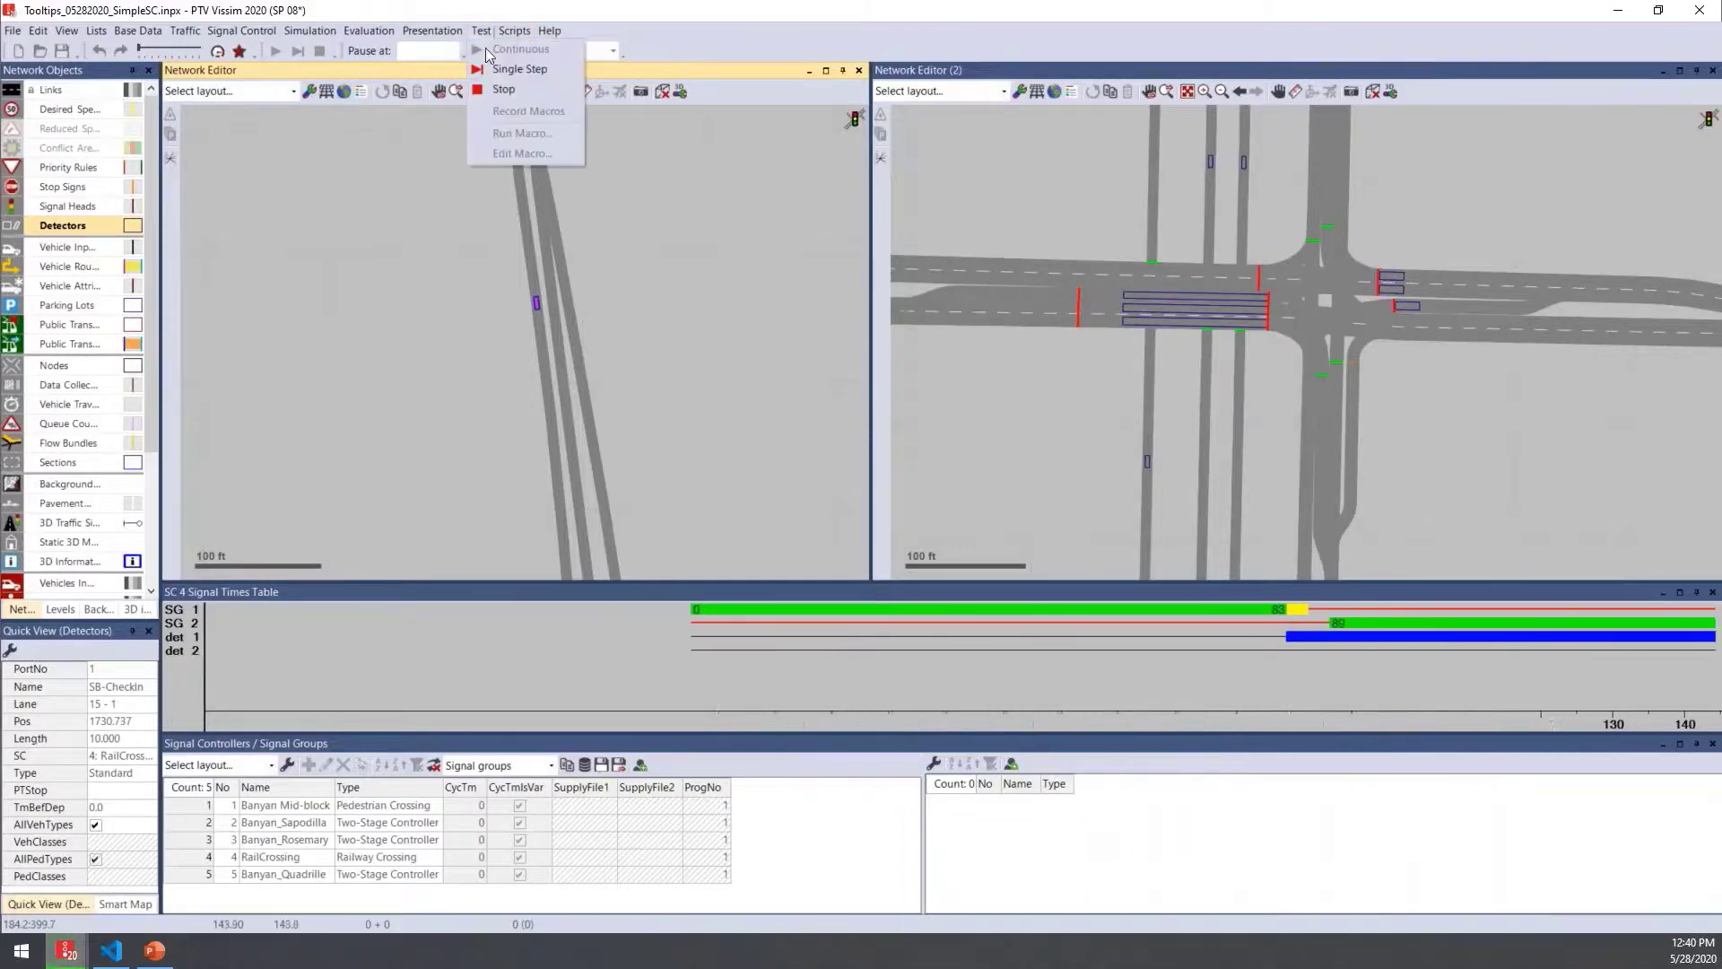
click(1171, 670)
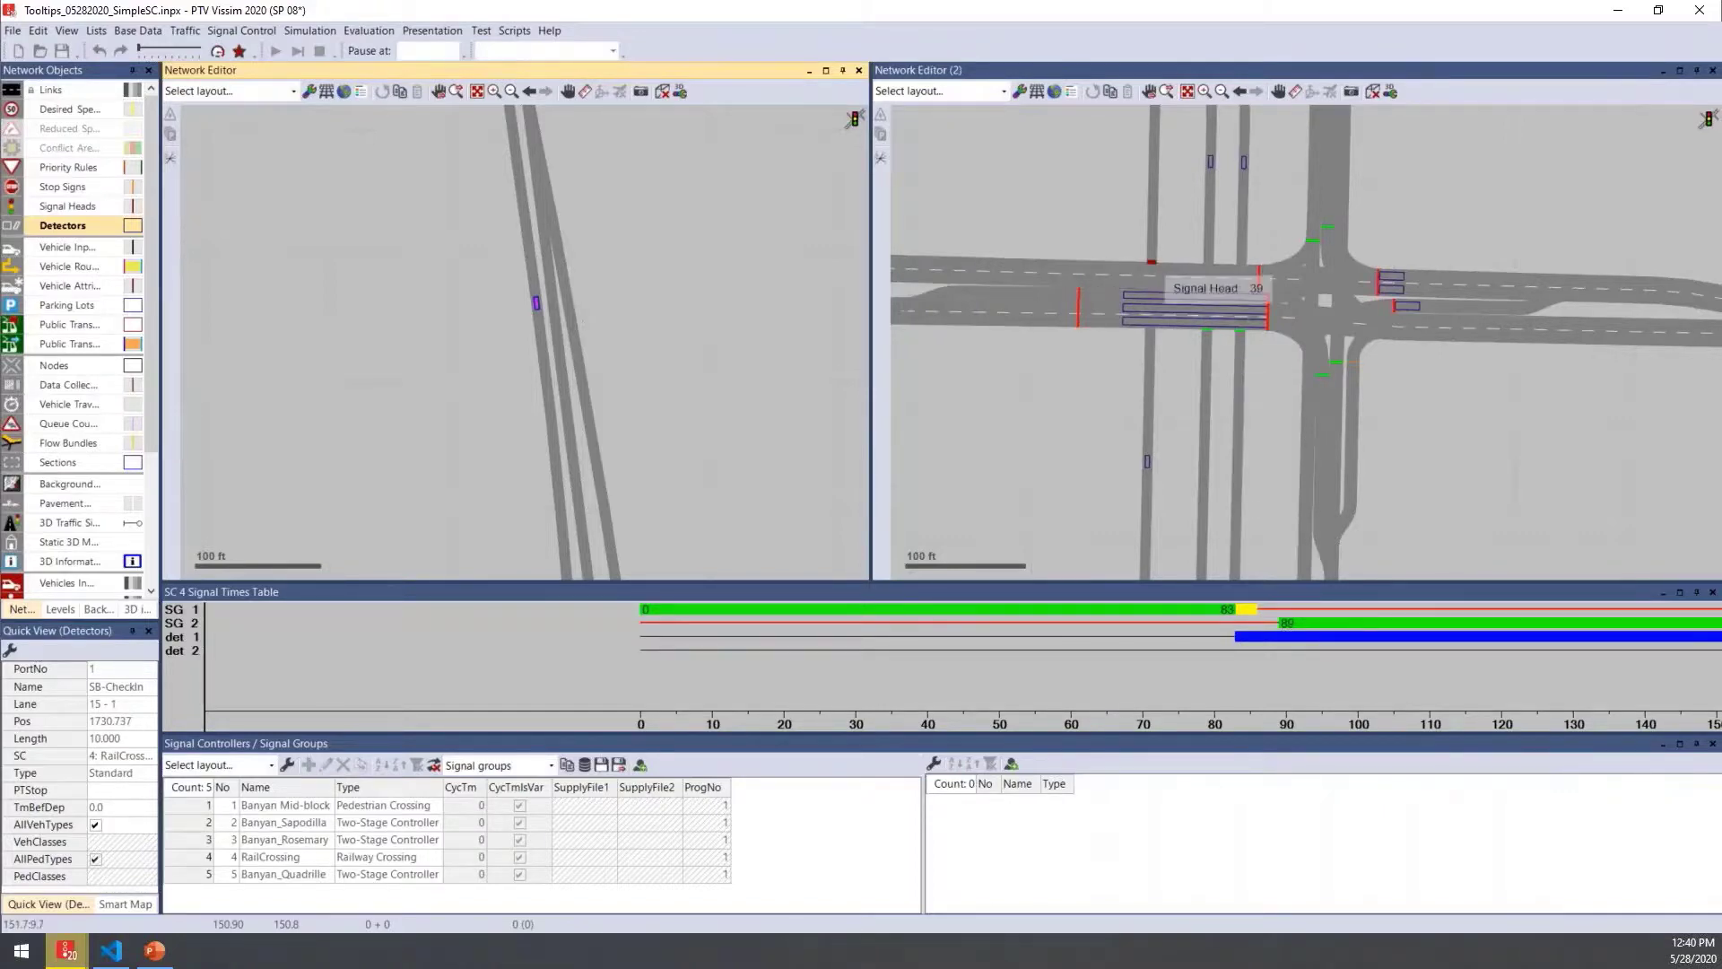
mouse_move(536, 306)
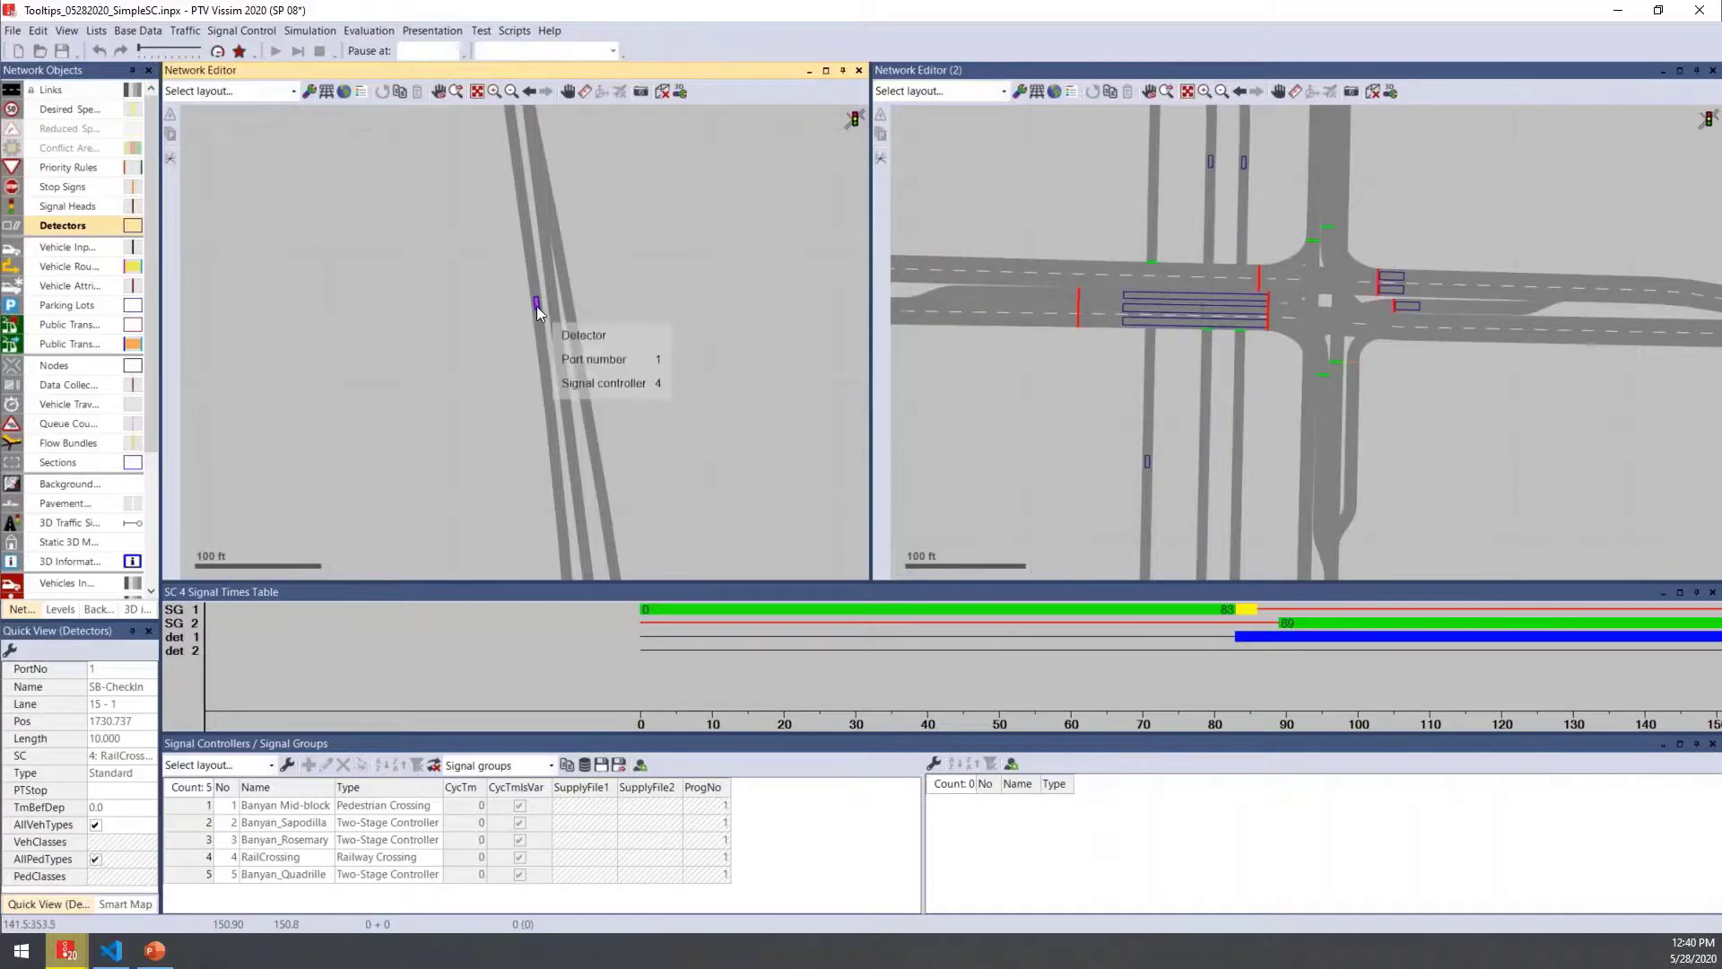
Continue the test to about 190 s, pause it, and select the SB_CheckOut detector
click(481, 30)
click(520, 49)
drag(648, 406, 622, 292)
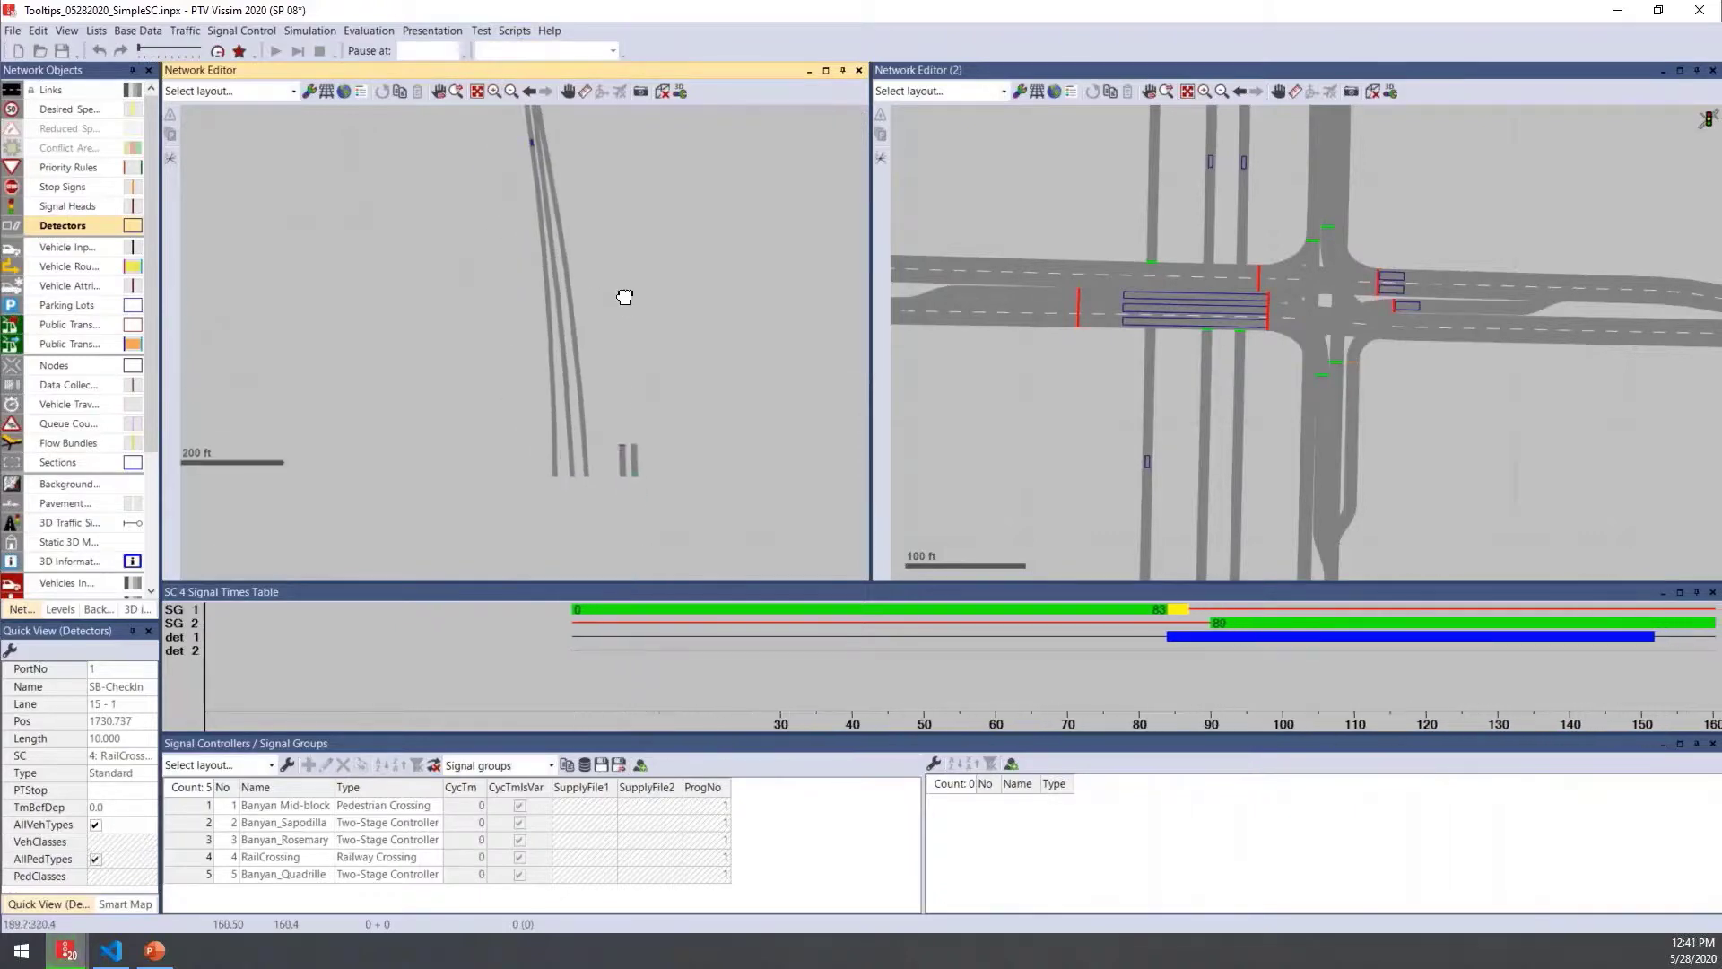
scroll(623, 292, down, 2)
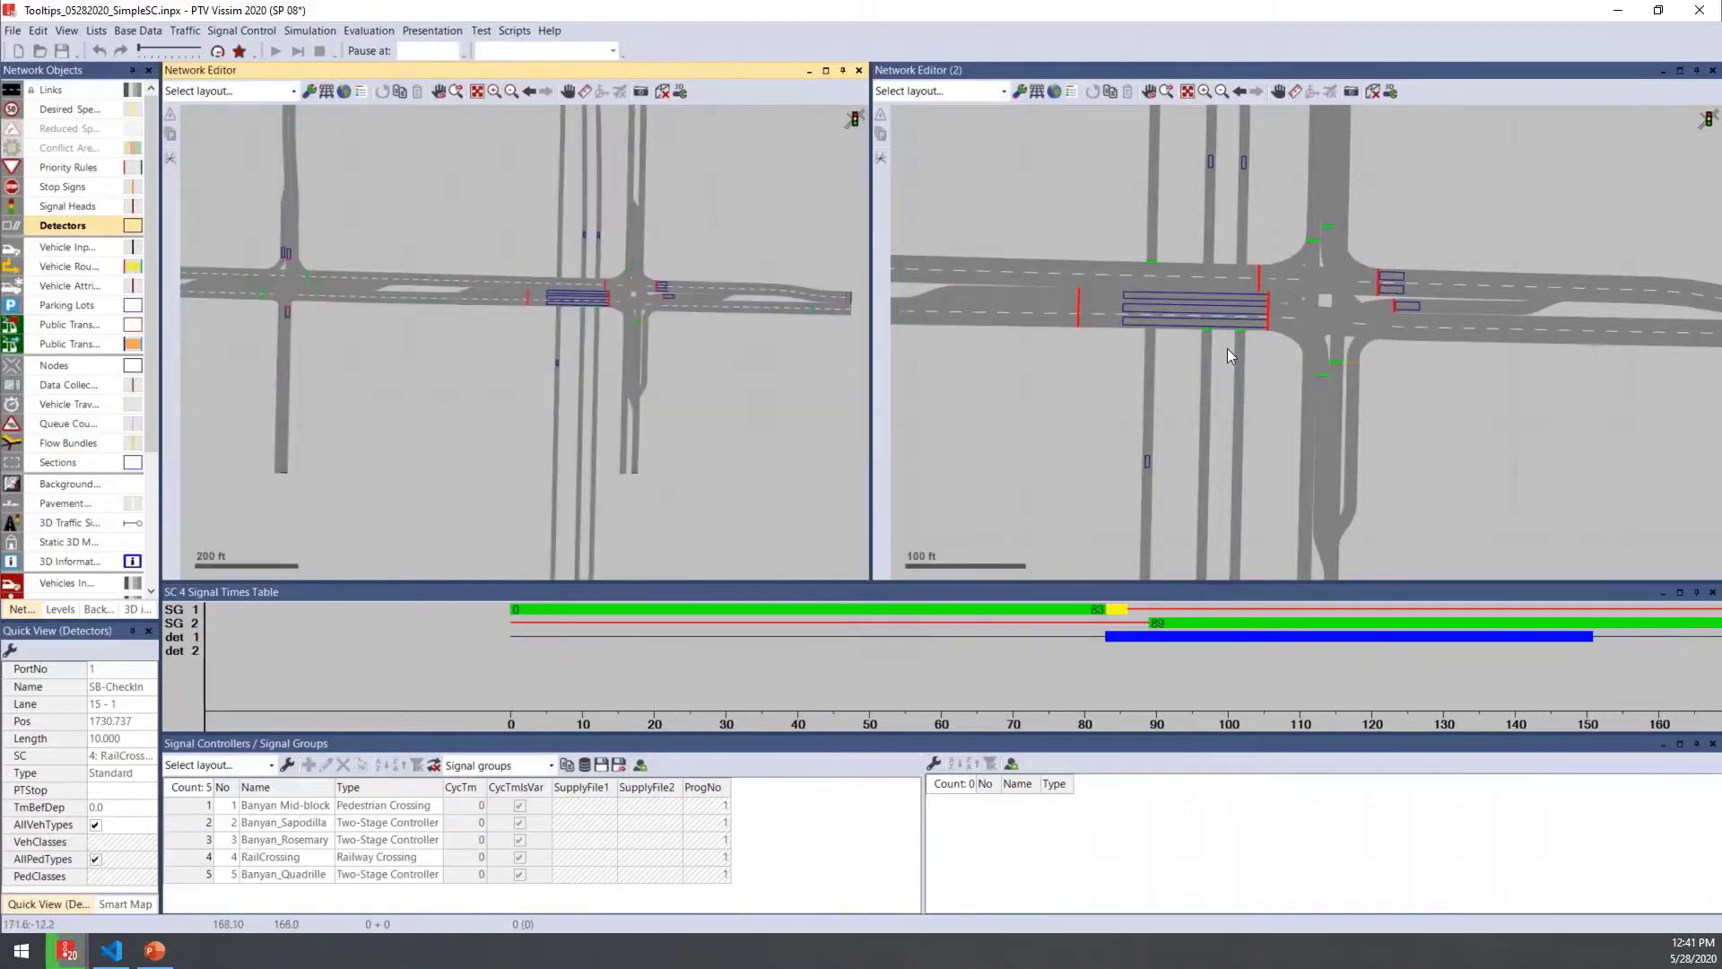
scroll(529, 384, up, 2)
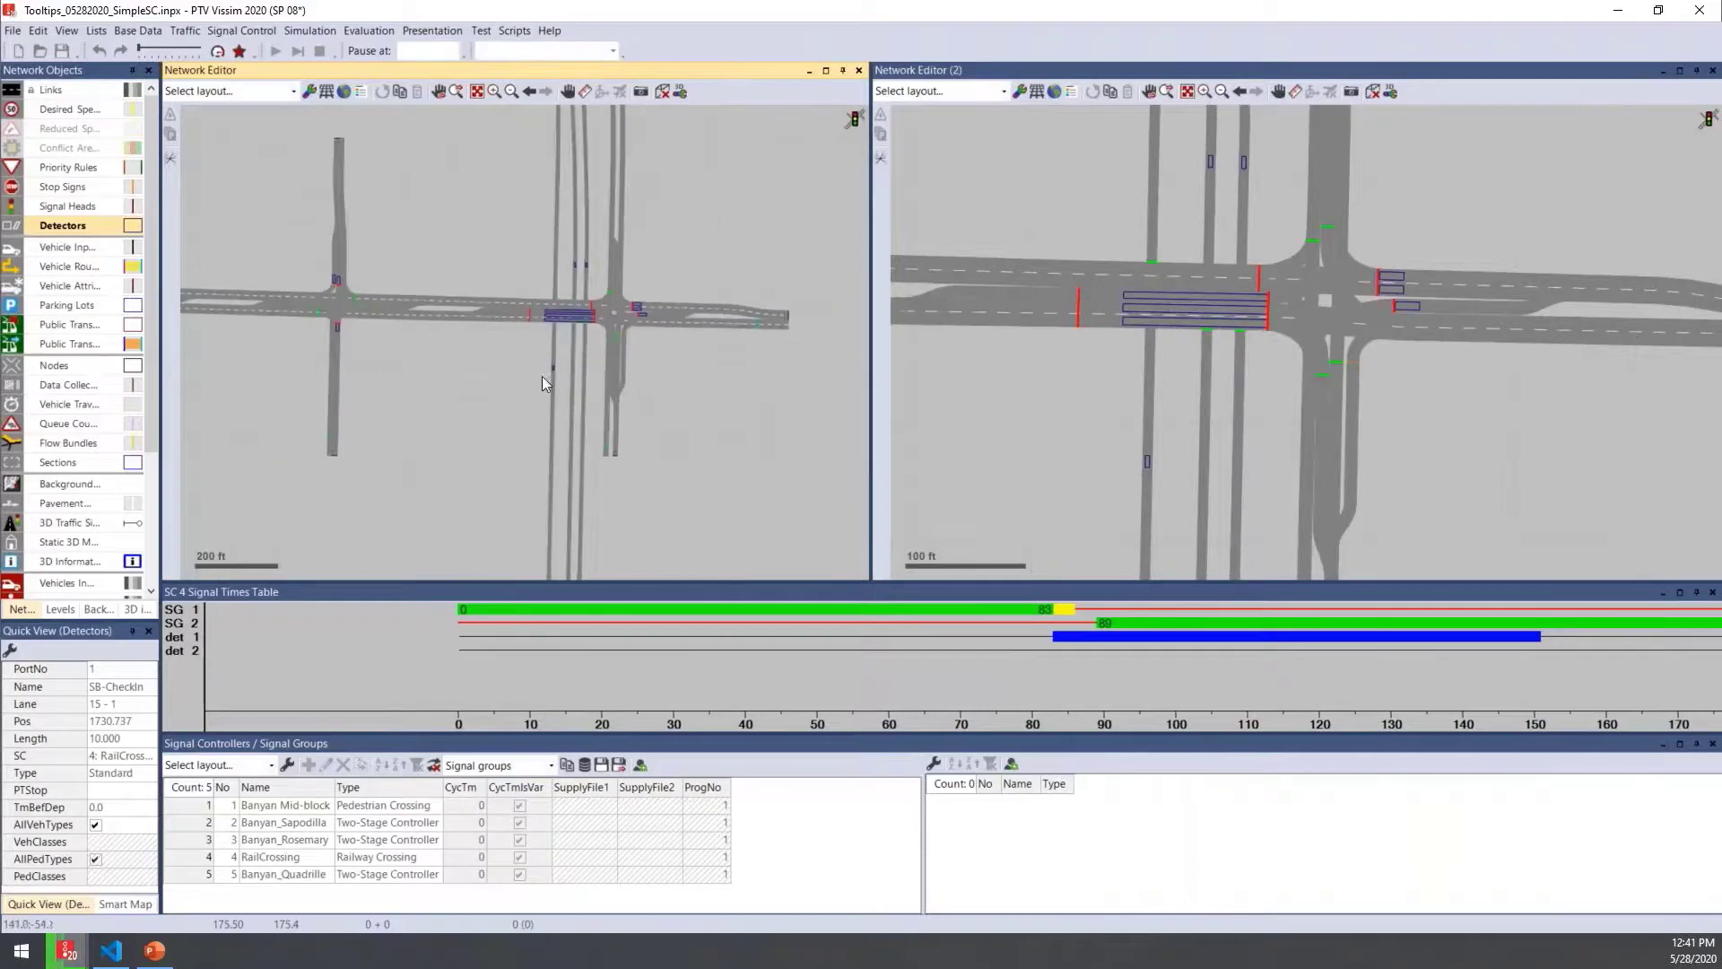
click(481, 31)
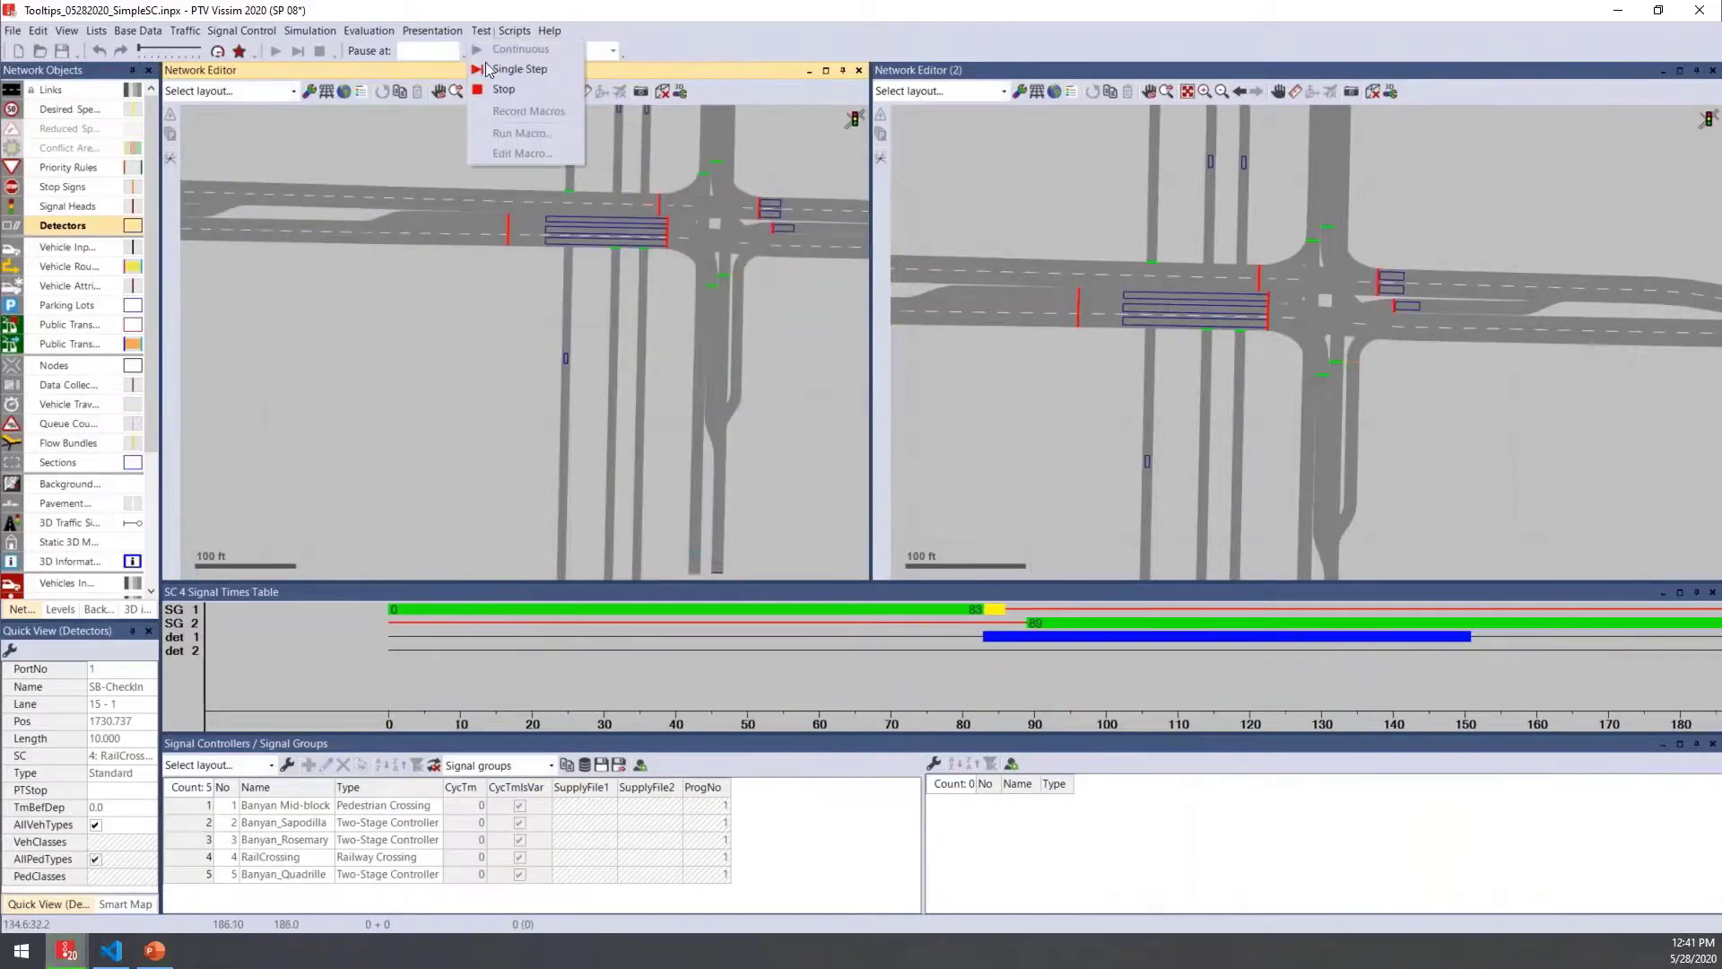
click(486, 68)
scroll(584, 378, up, 2)
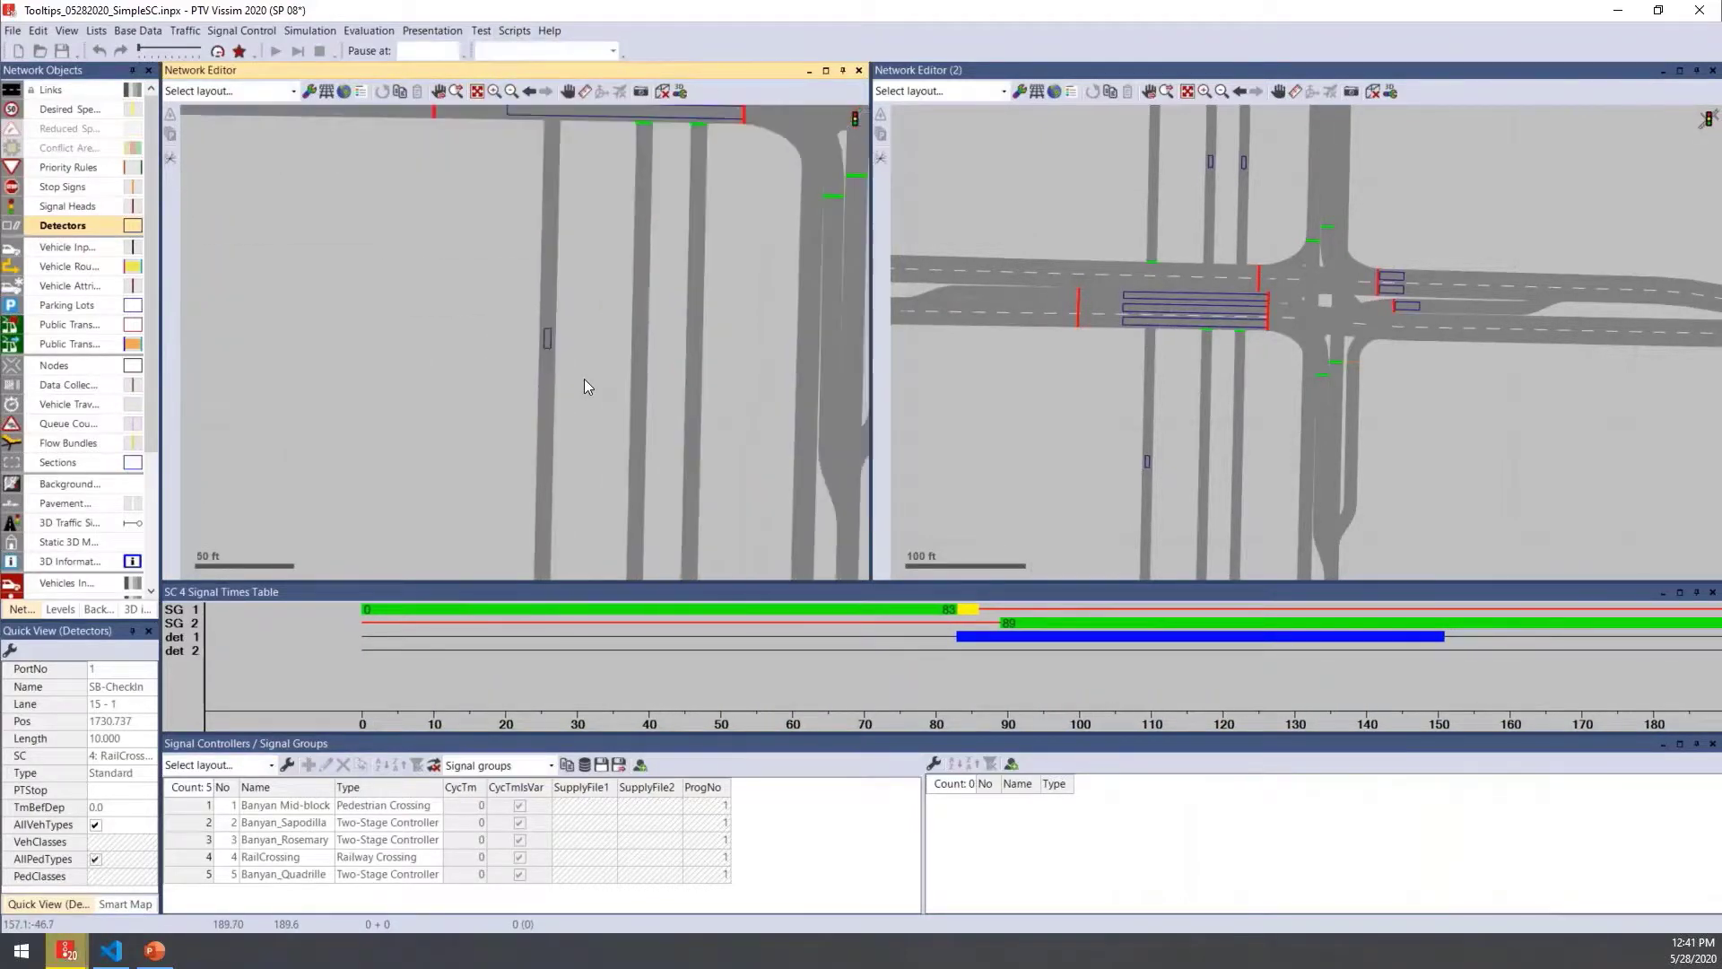
click(547, 339)
Run the test until SG 1 turns green again at 223.7 s, then stop it
click(481, 31)
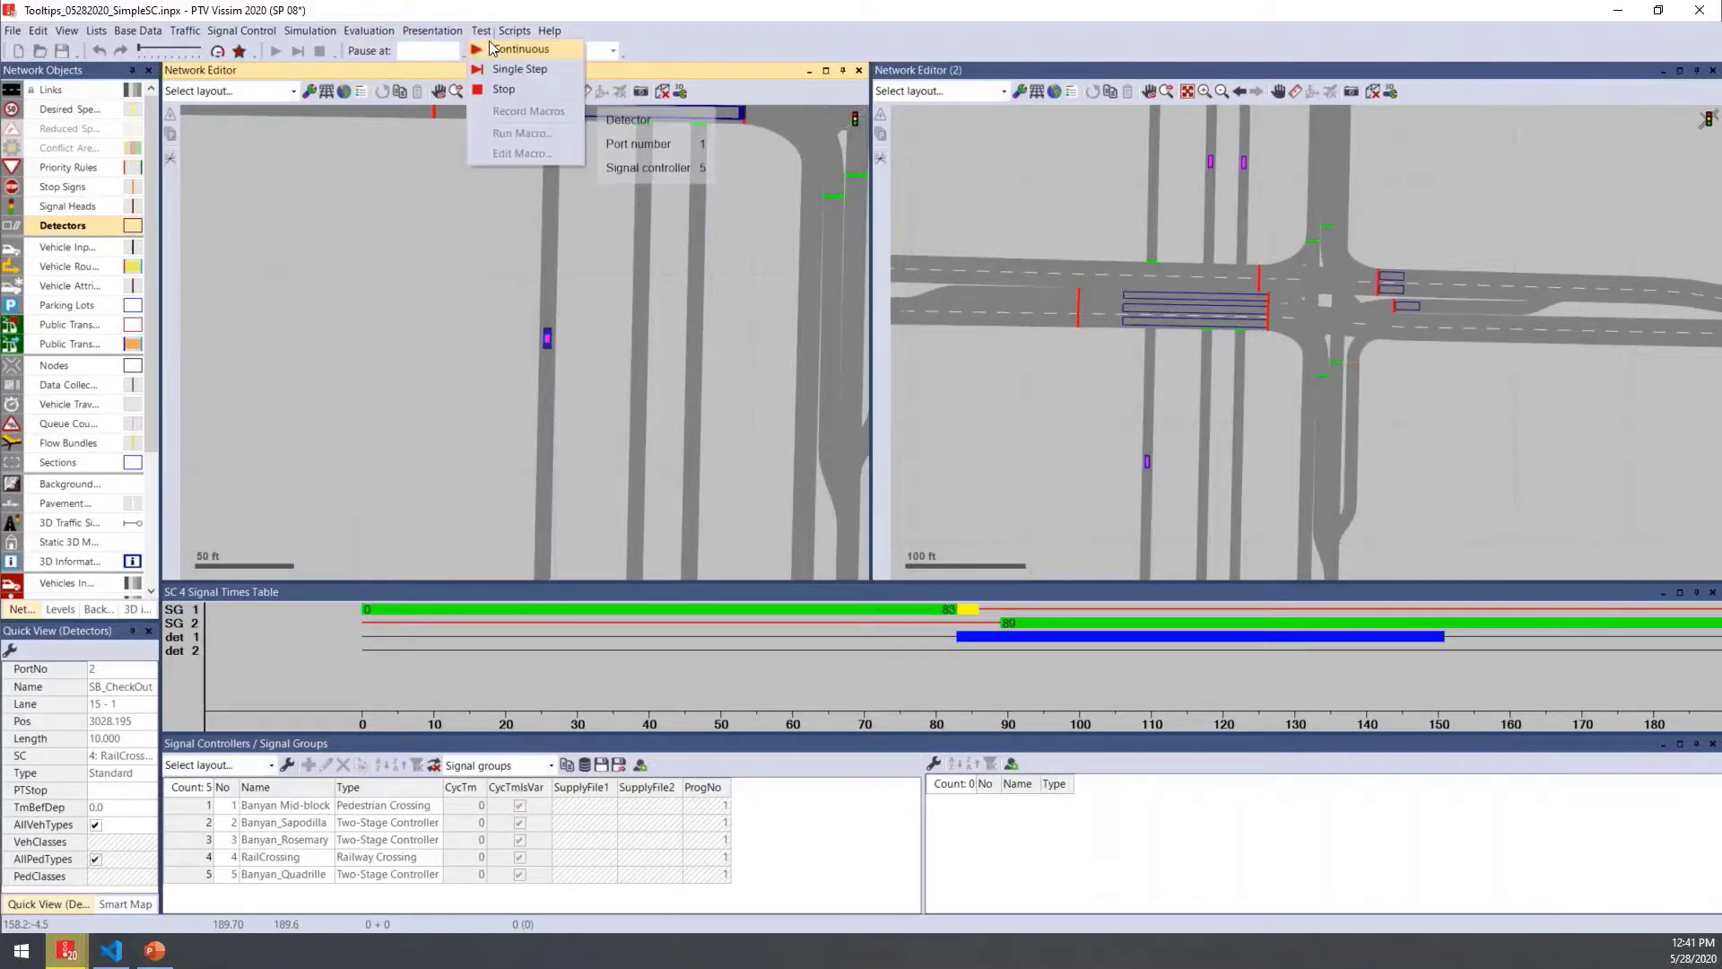
click(489, 47)
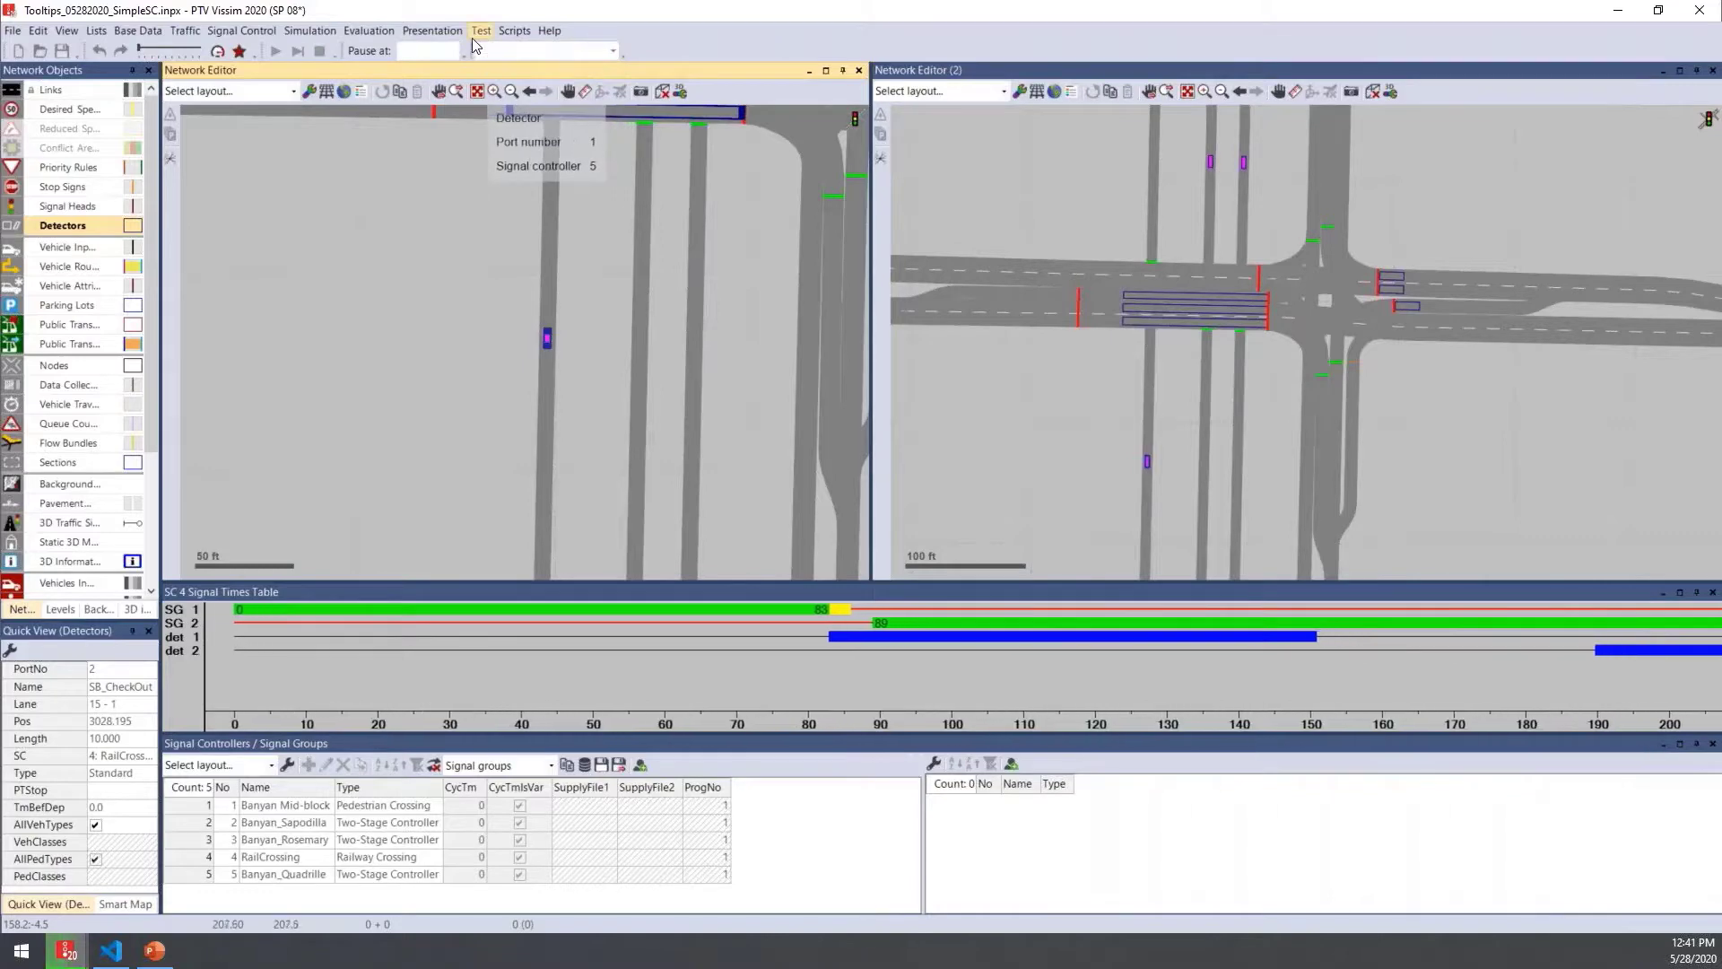
click(447, 32)
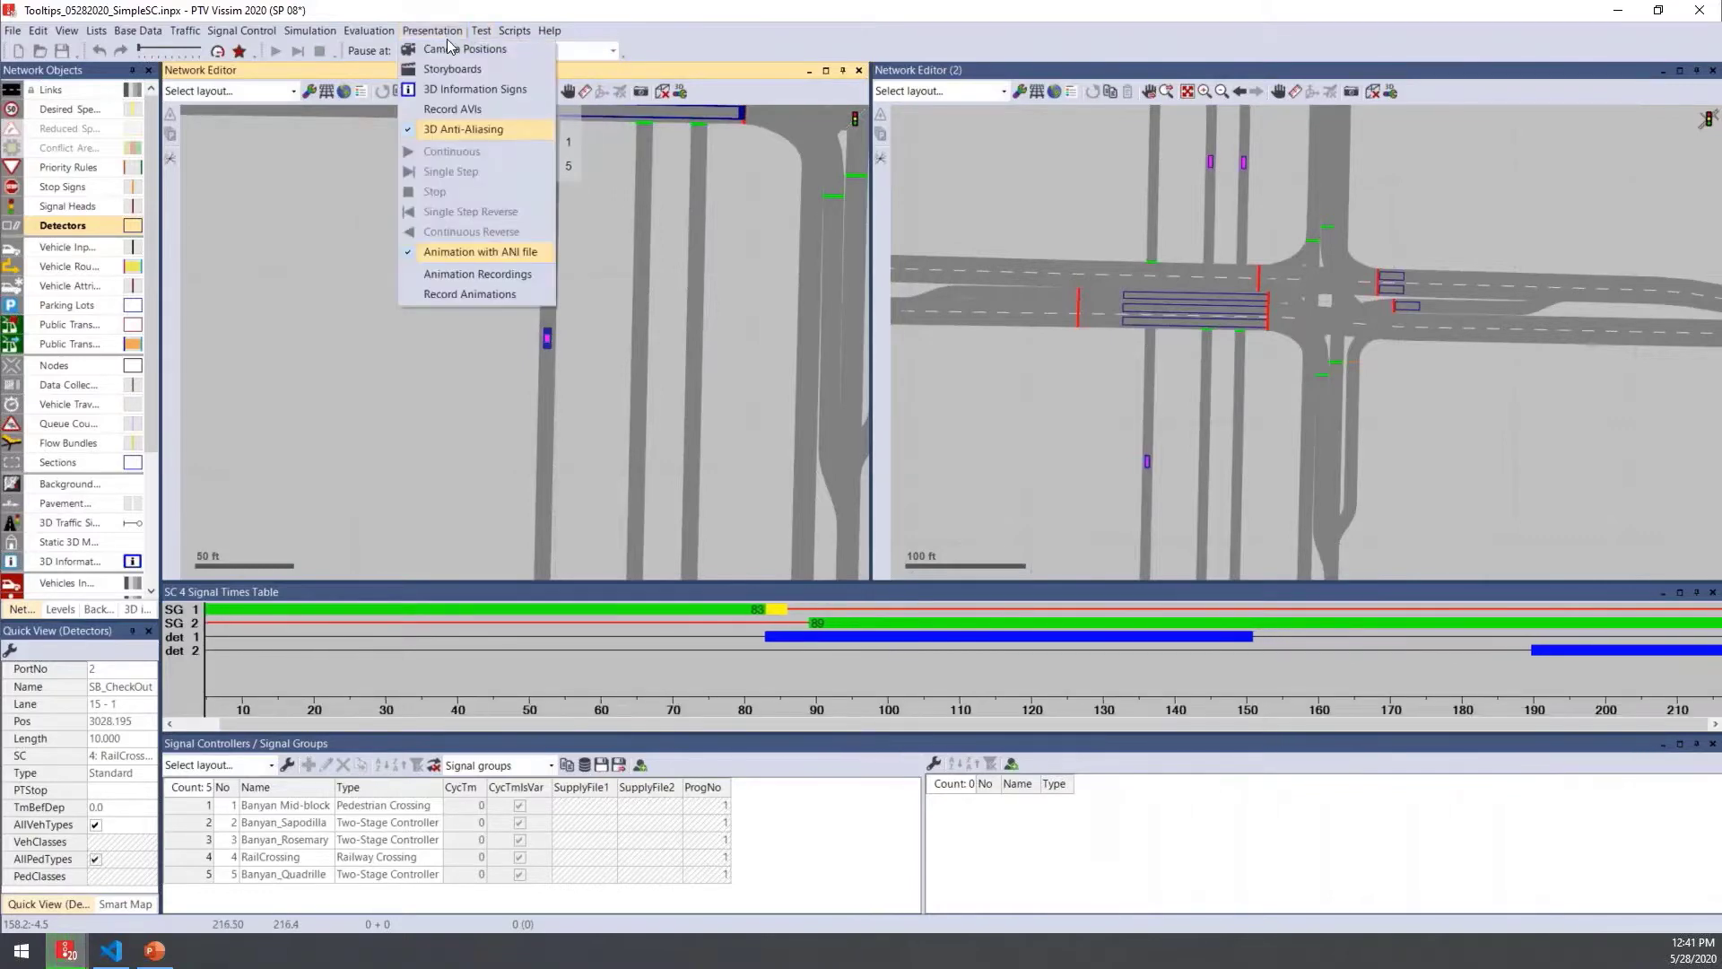
click(481, 31)
click(552, 325)
right_click(546, 336)
click(612, 266)
click(446, 32)
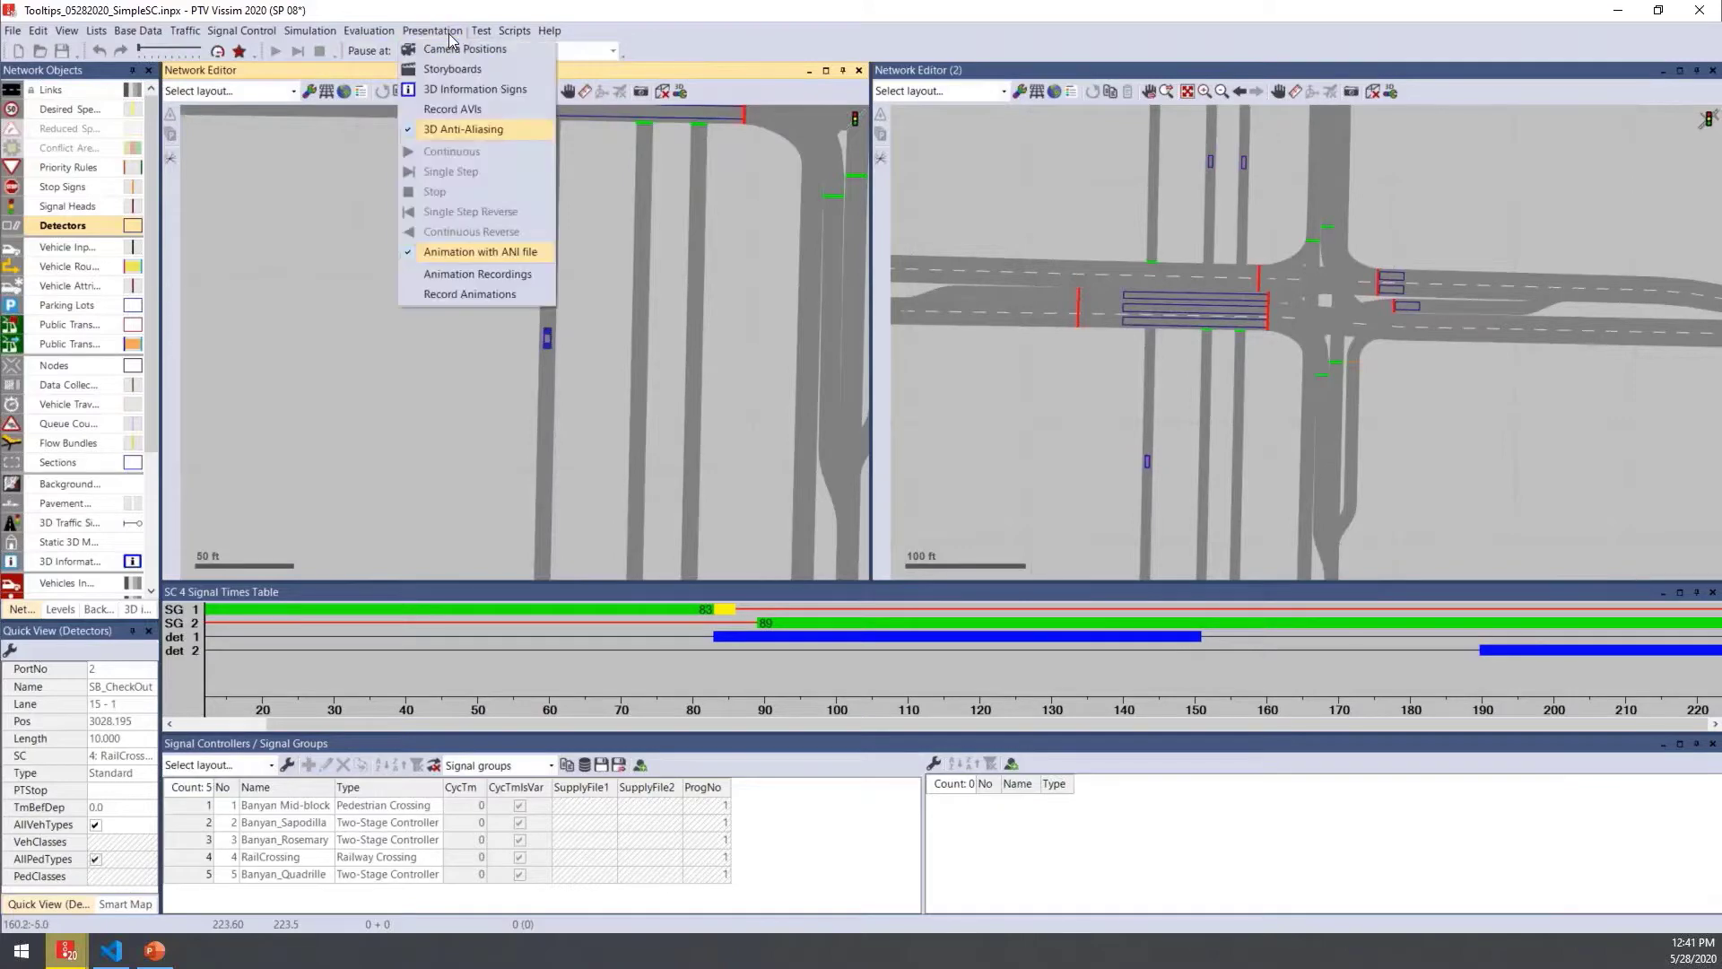
click(499, 50)
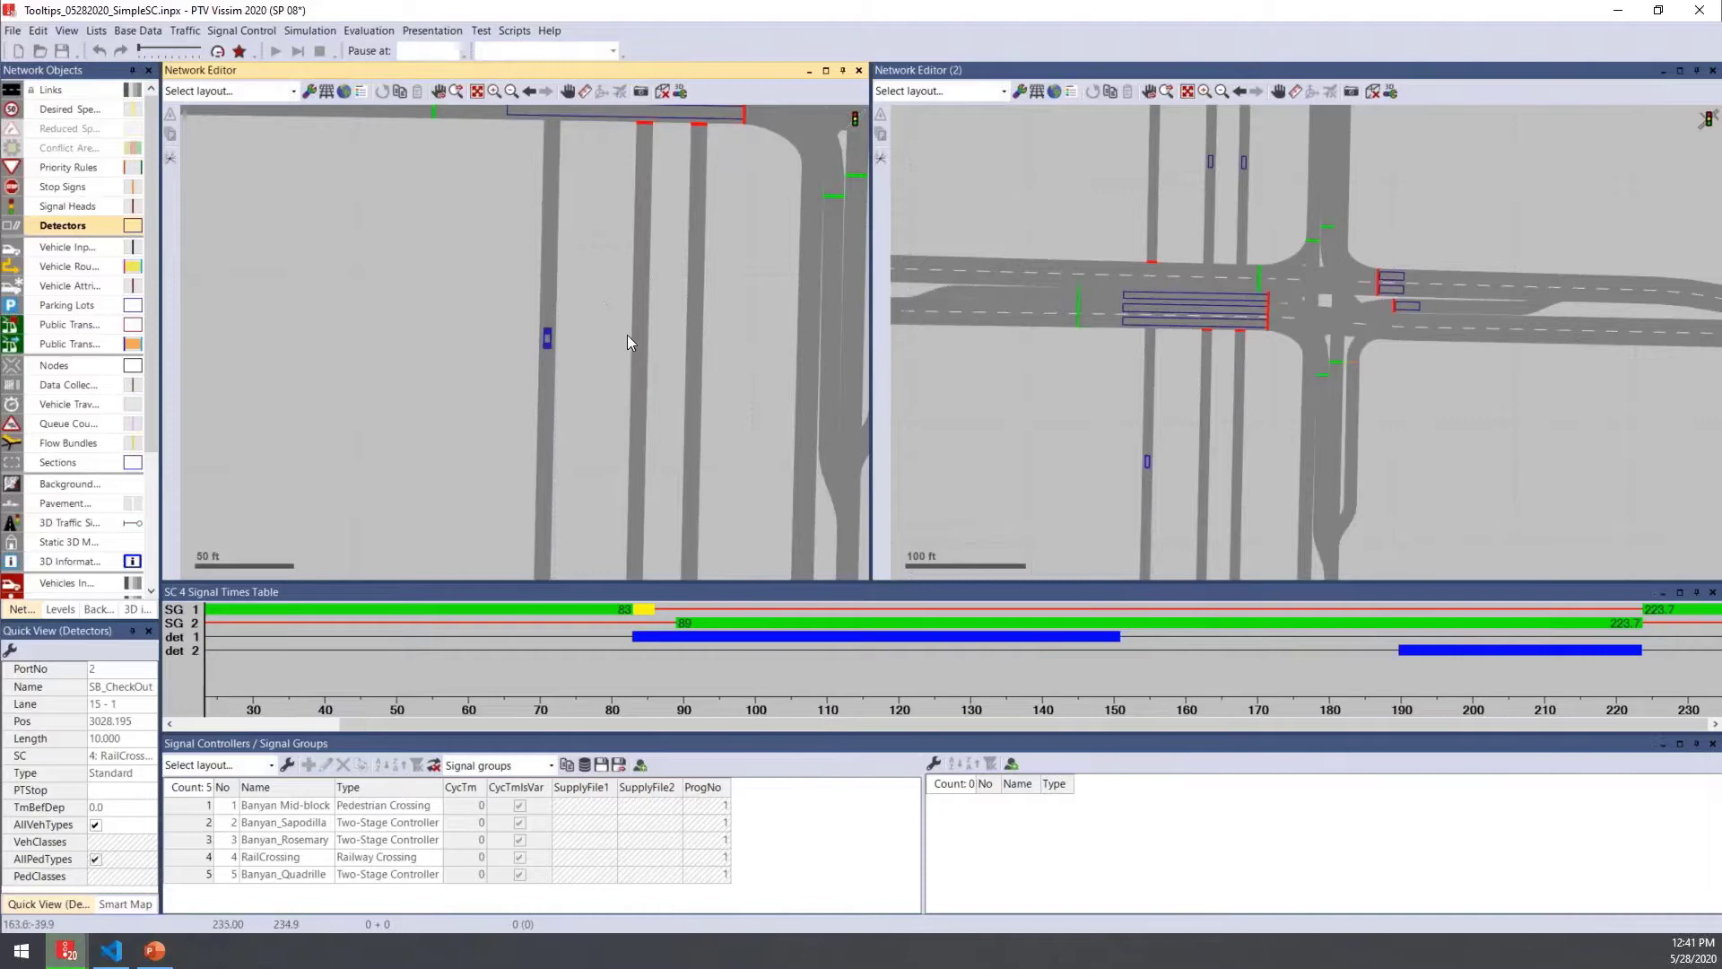
drag(628, 339, 650, 373)
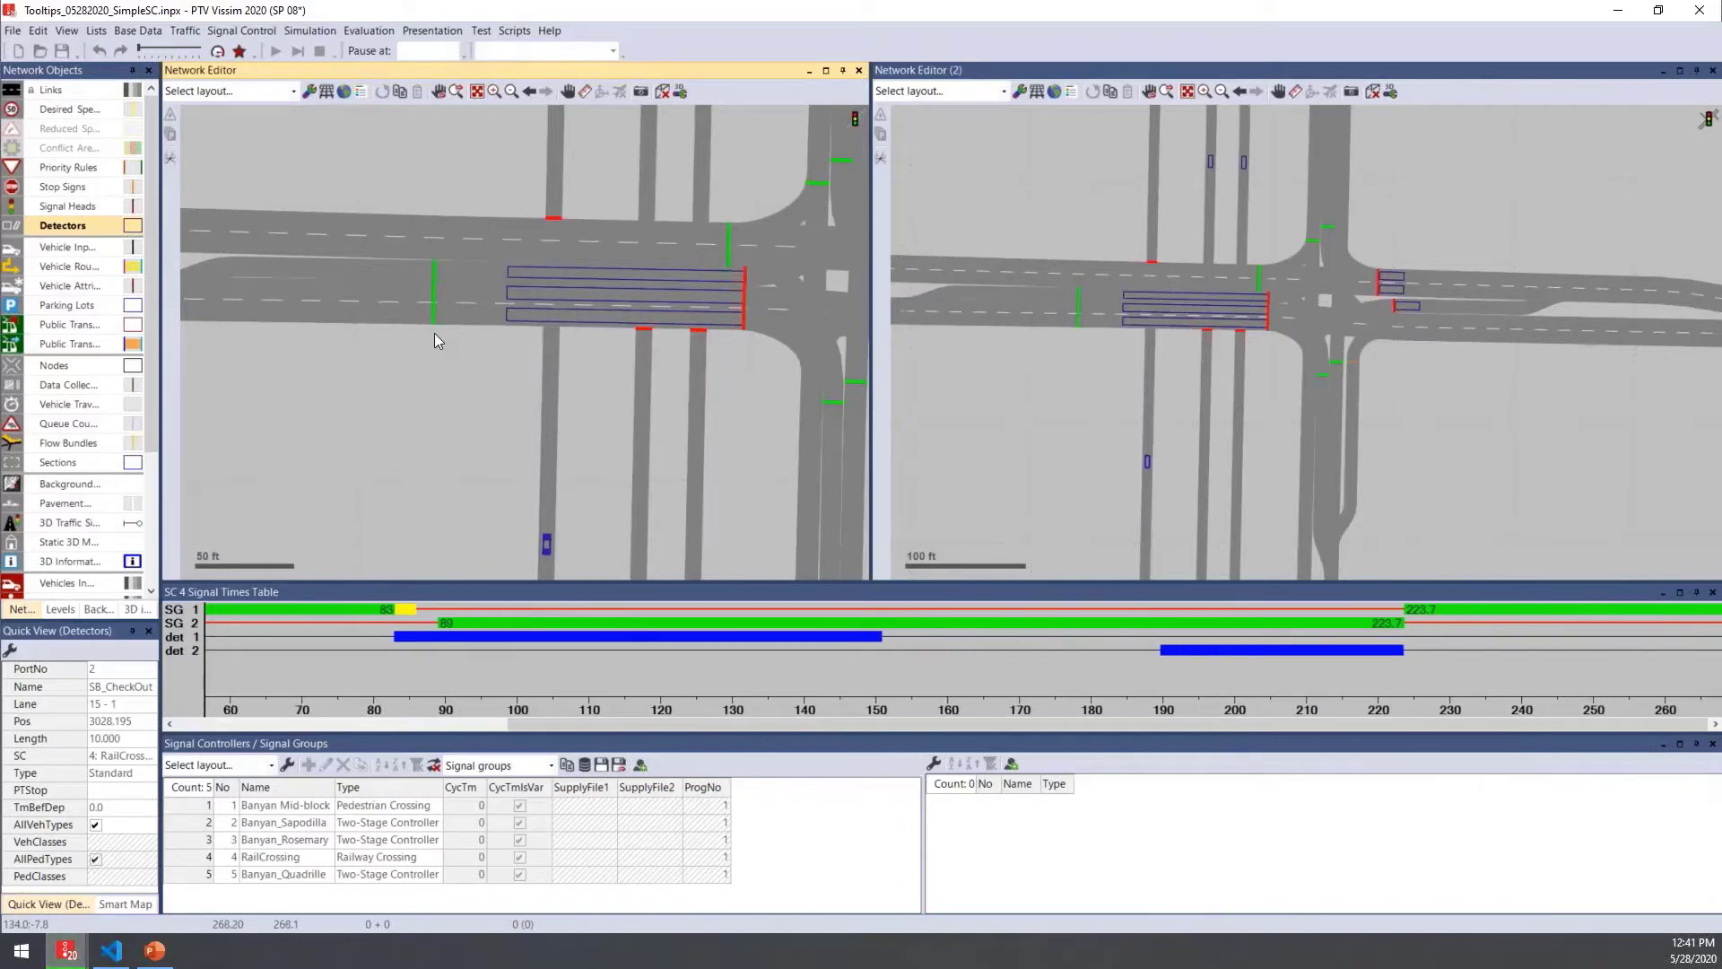
click(481, 30)
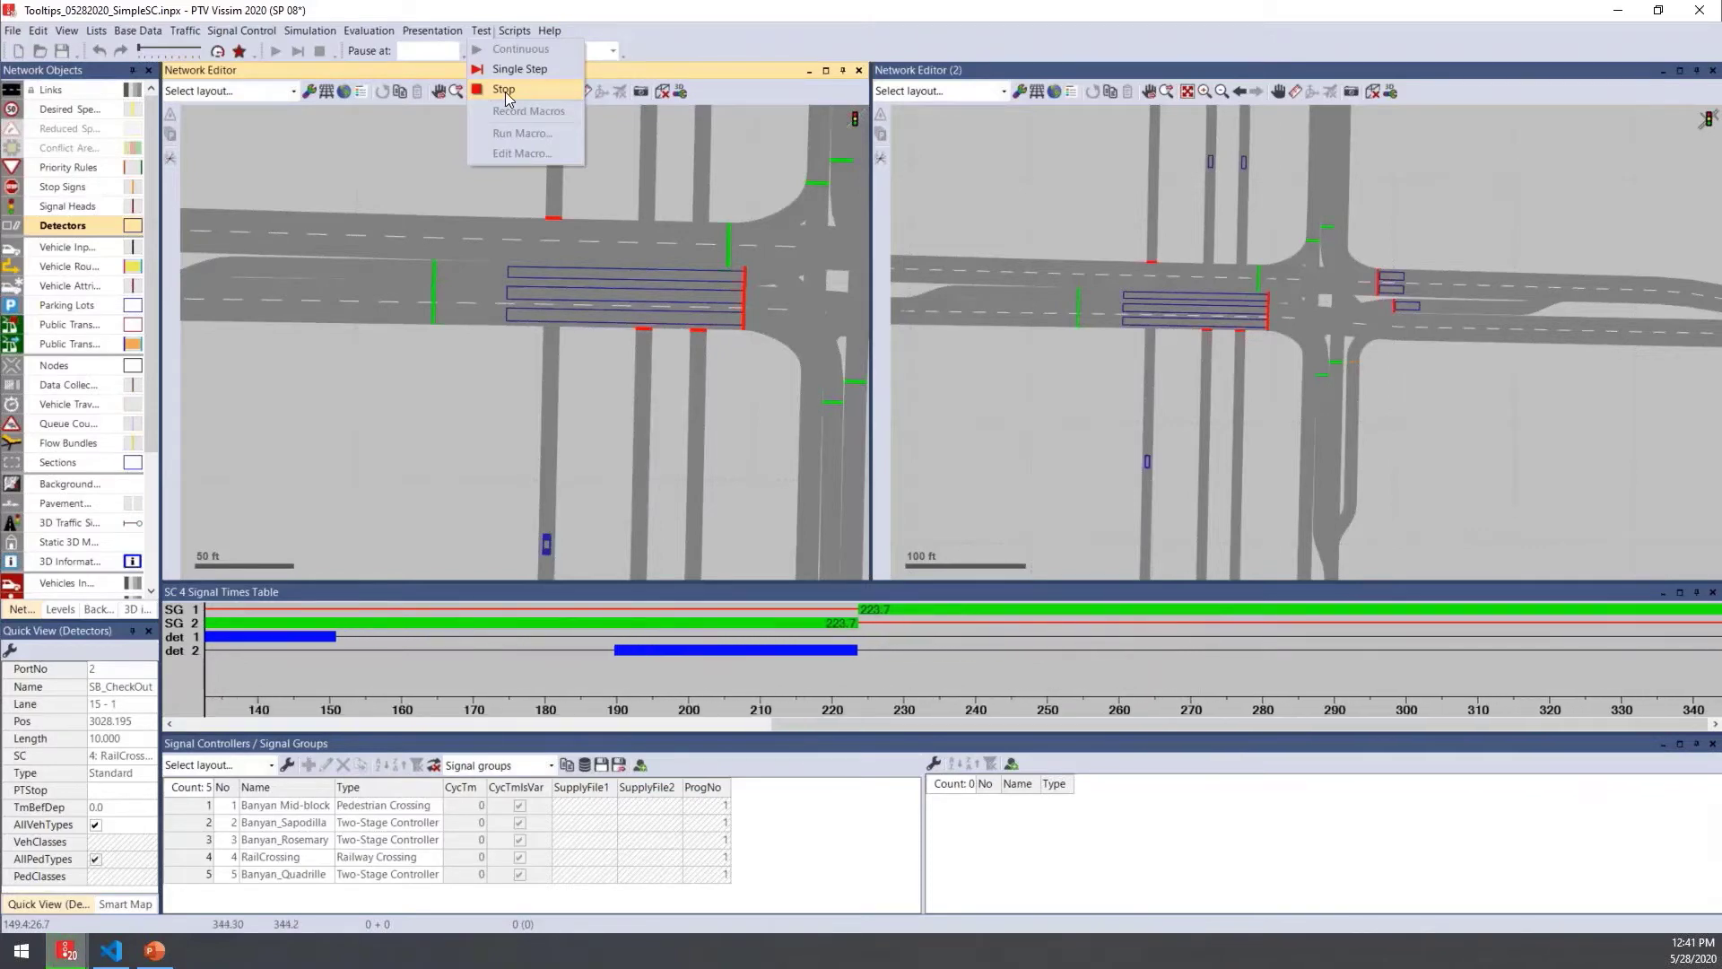
click(504, 90)
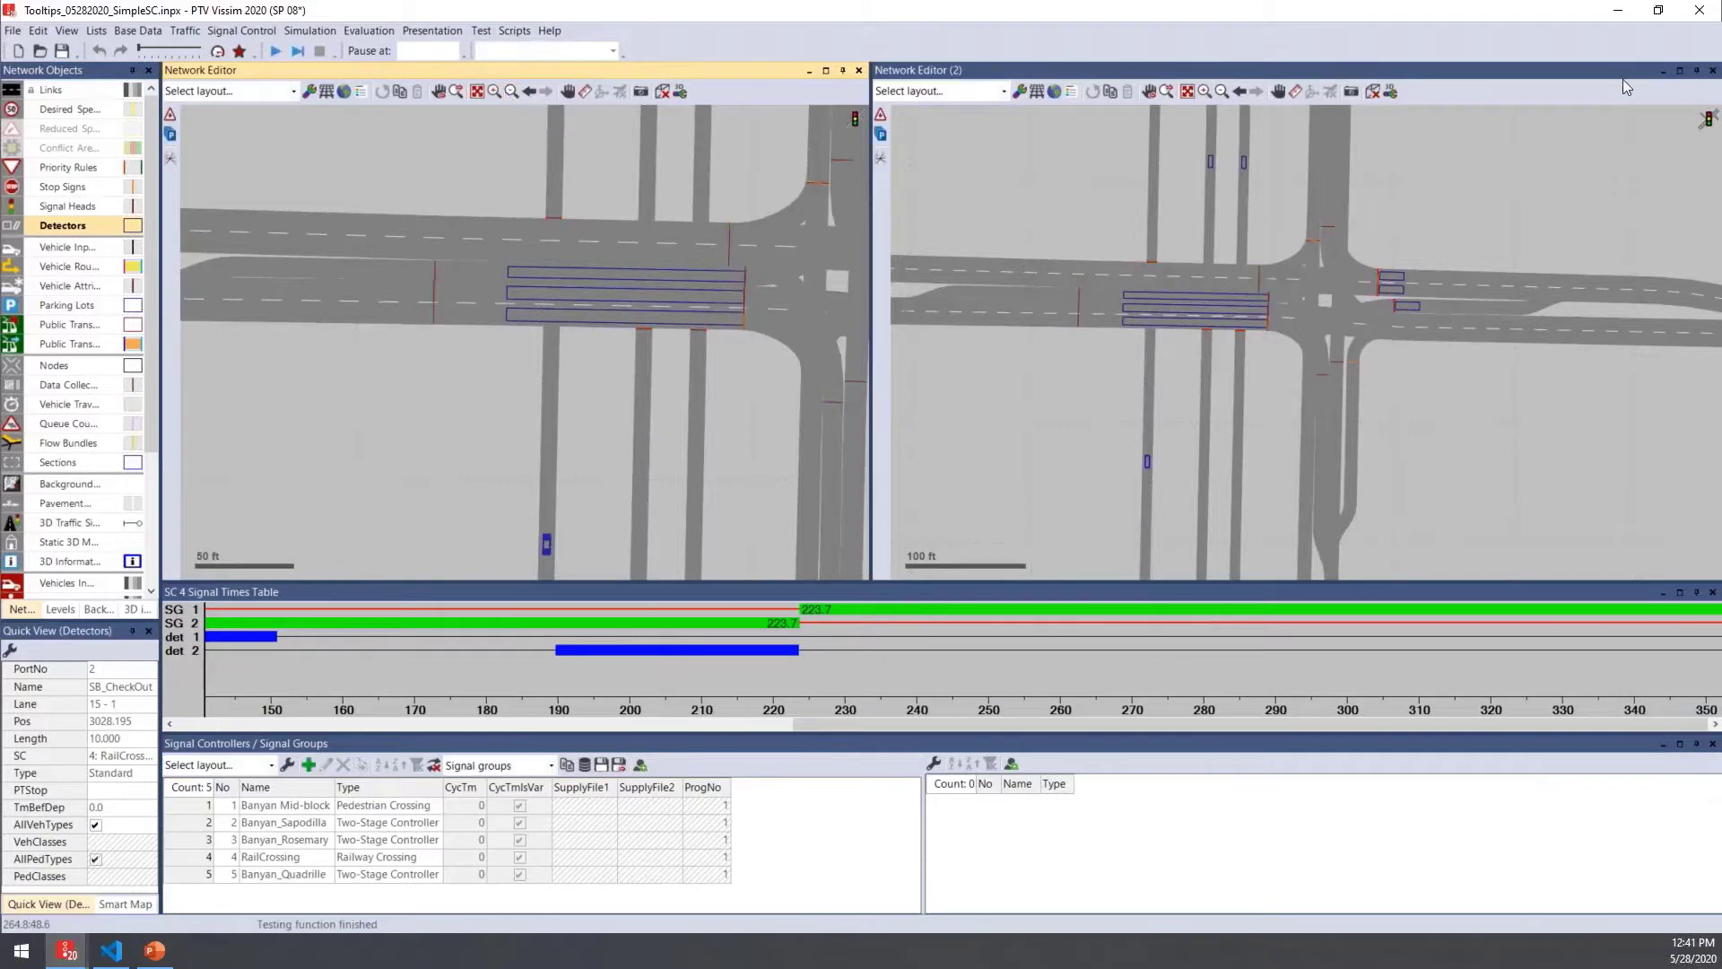
Close Network Editor (2) and the SC 4 signal times table, zoom out, and start the continuous simulation
click(1713, 70)
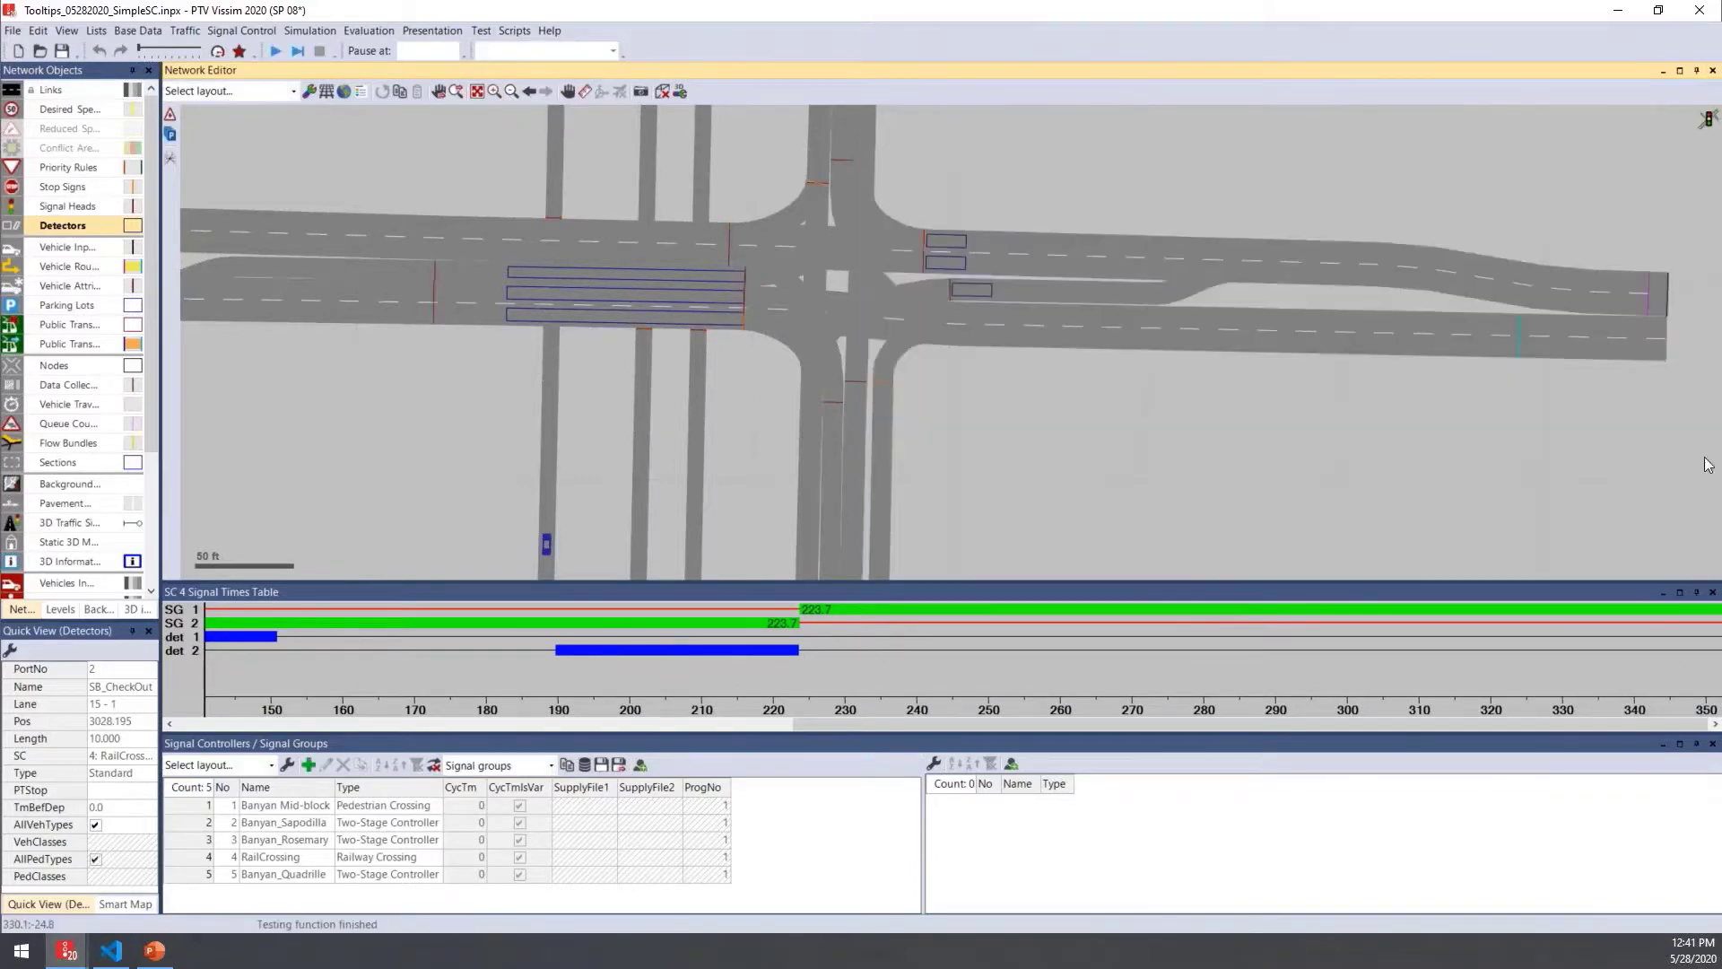
click(1713, 592)
scroll(1223, 491, down, 3)
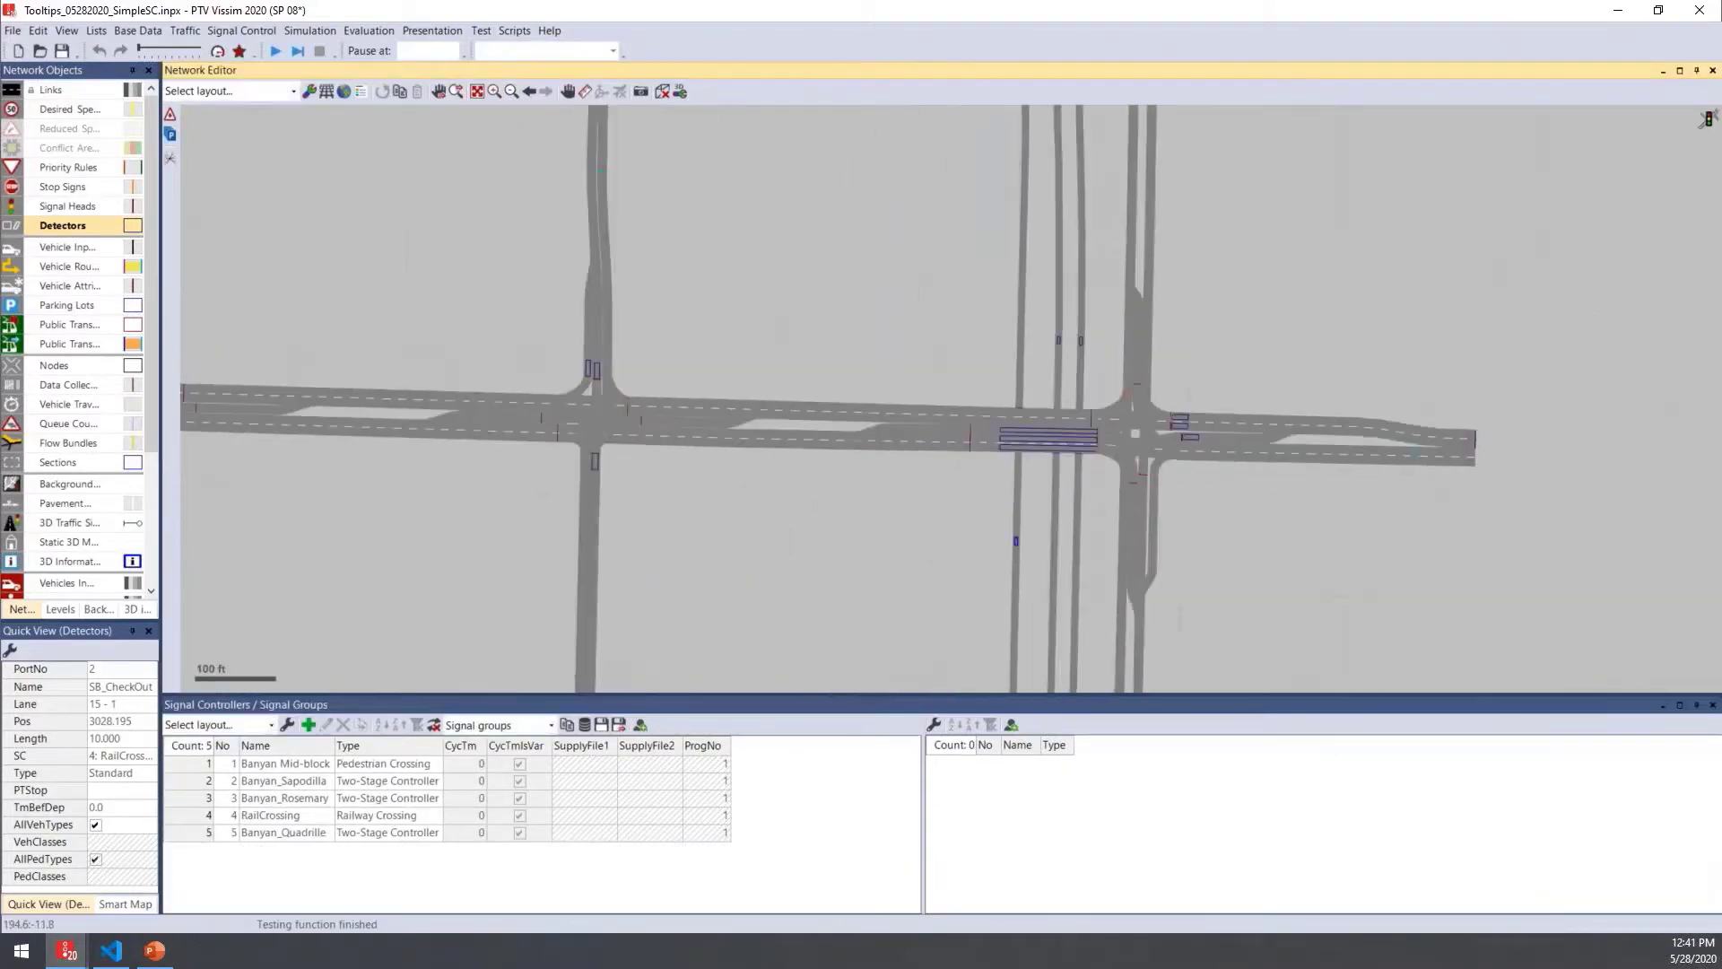
scroll(1287, 461, down, 3)
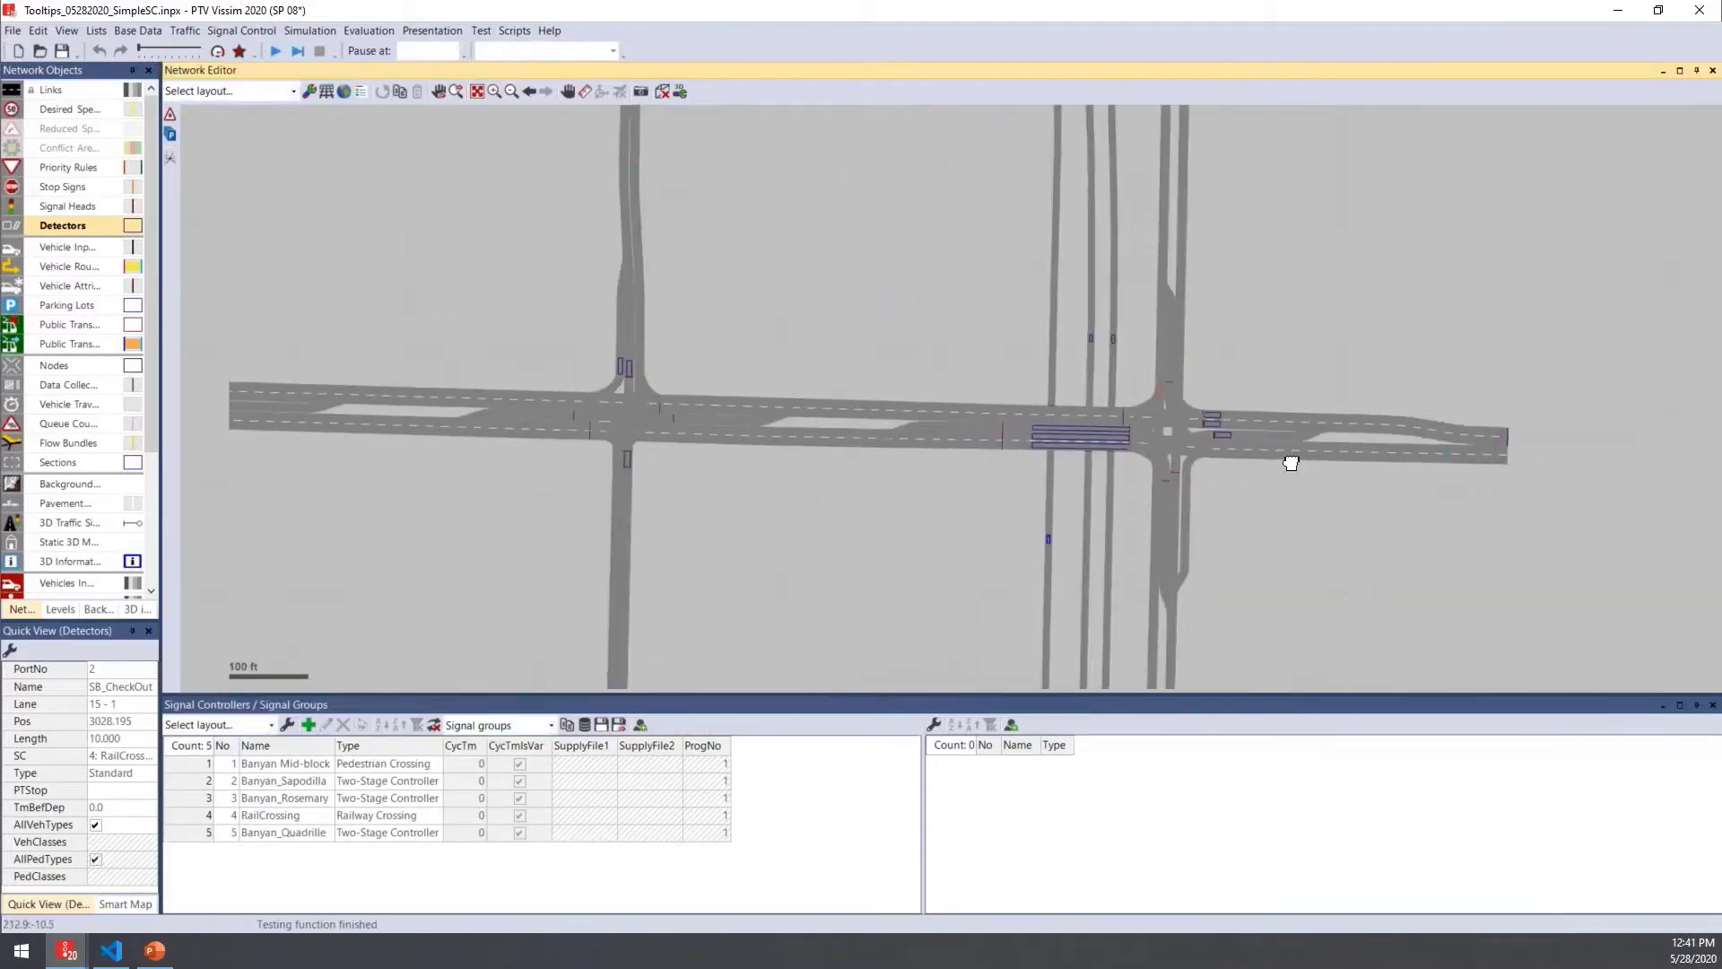
click(275, 45)
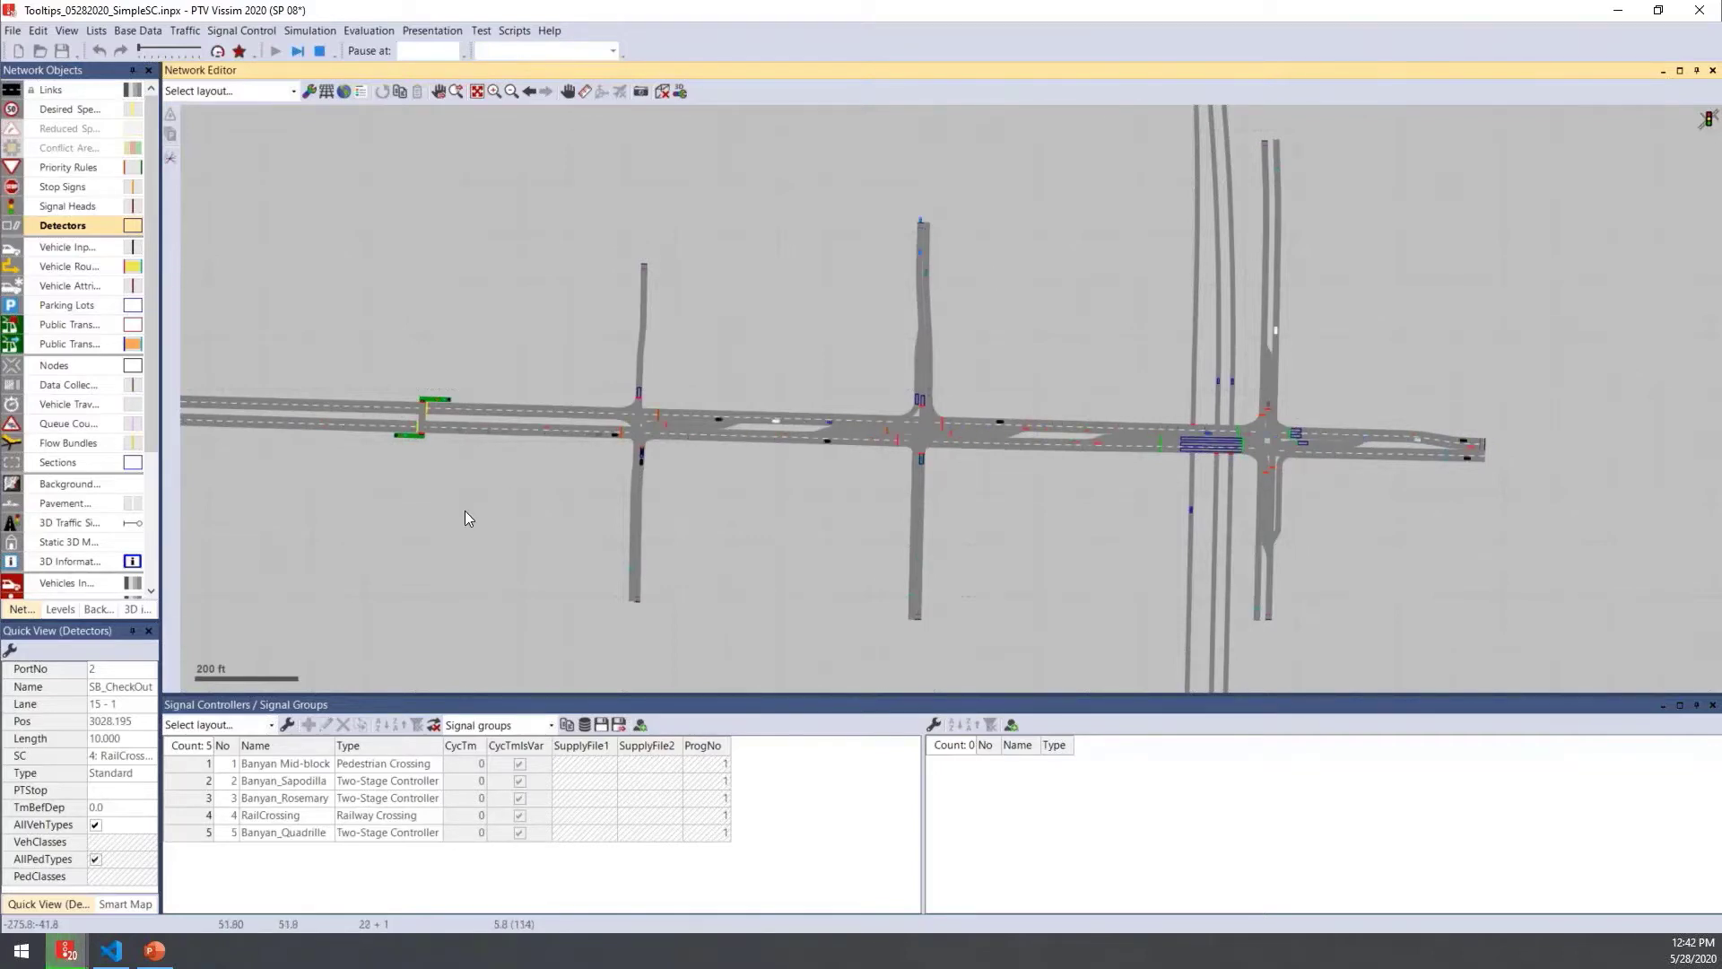
click(194, 768)
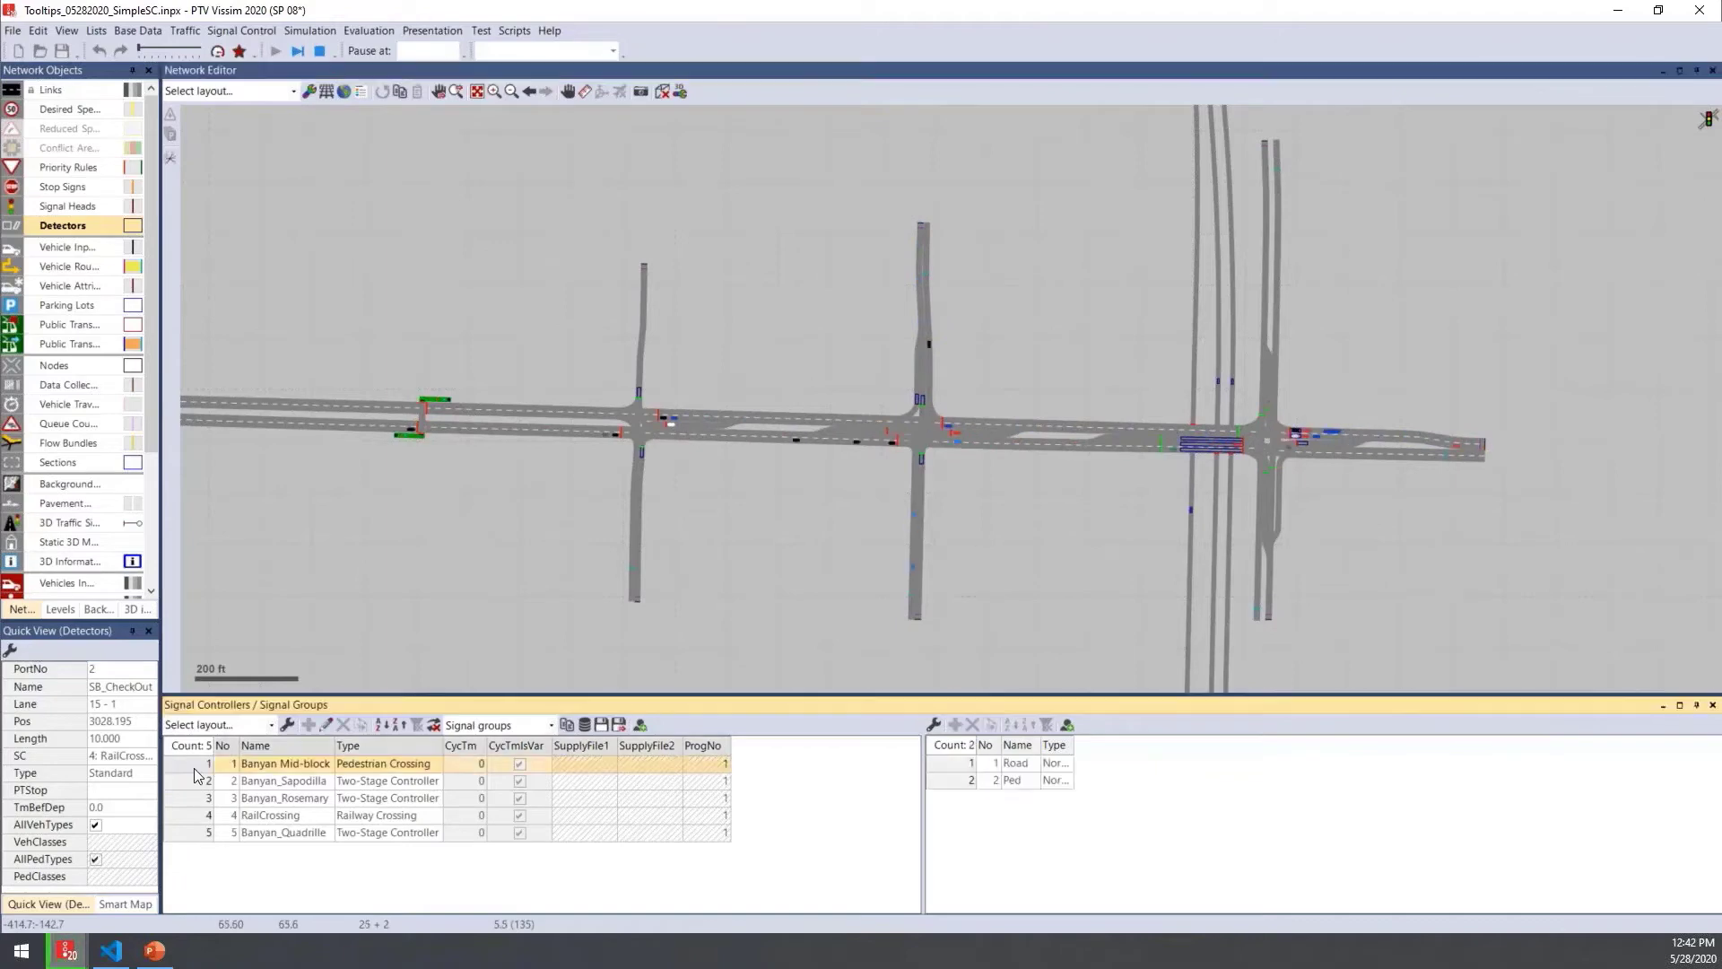
double_click(197, 766)
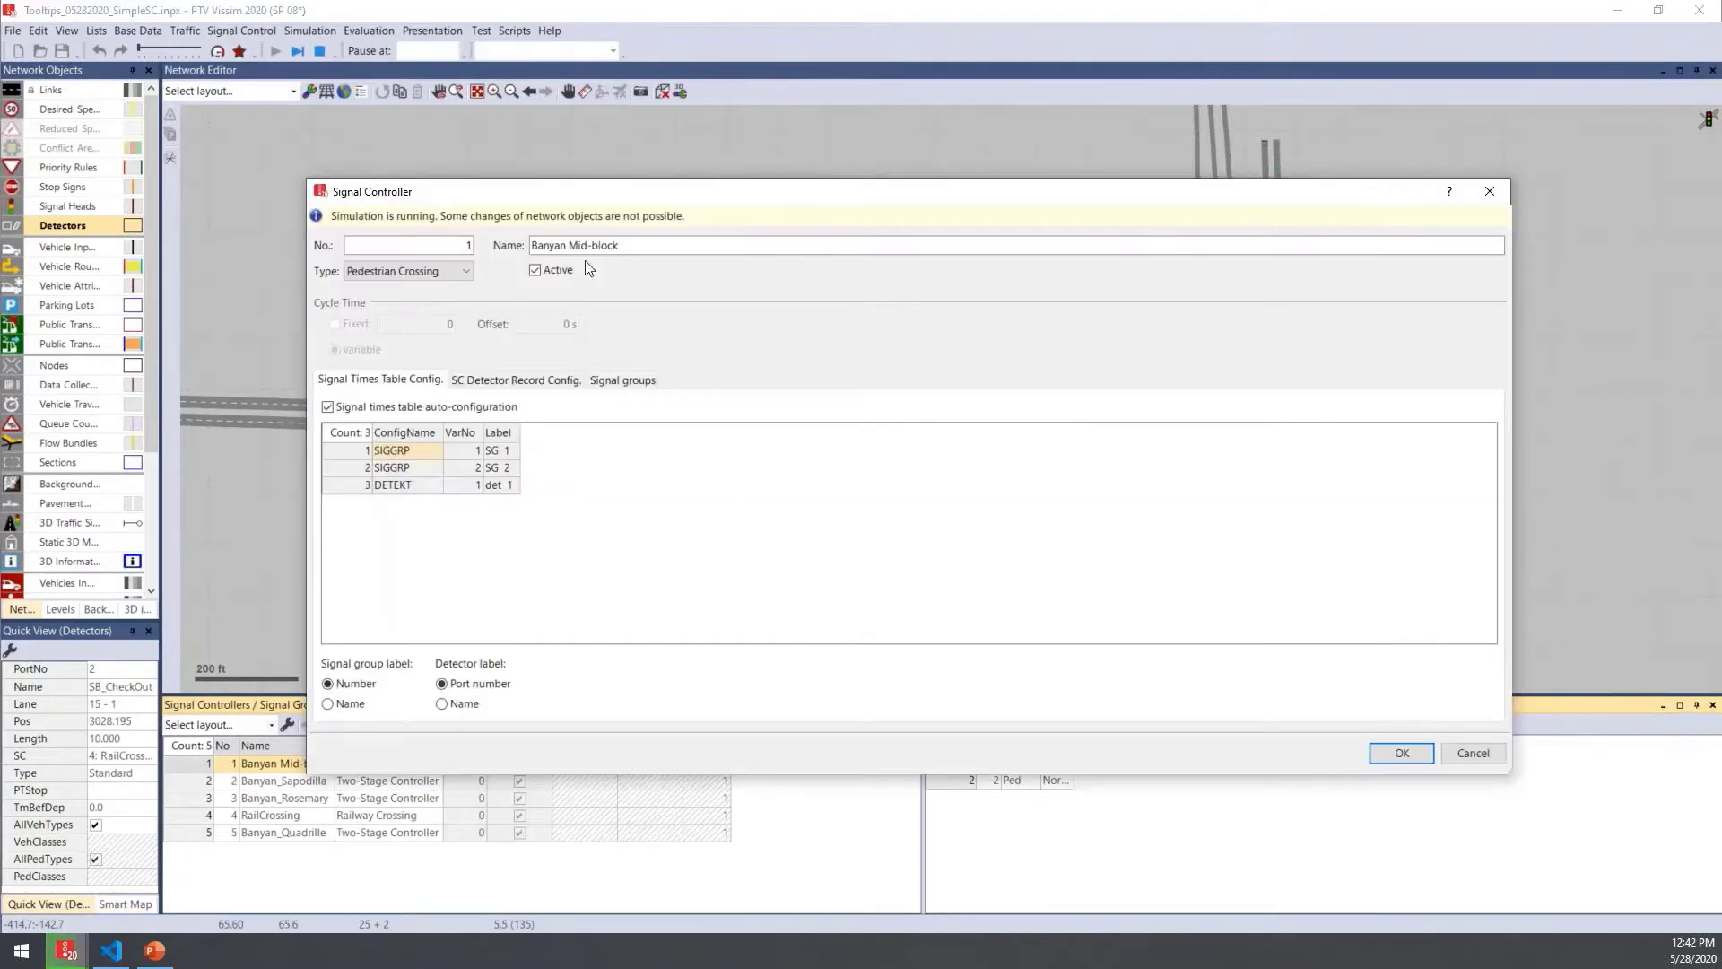
click(637, 383)
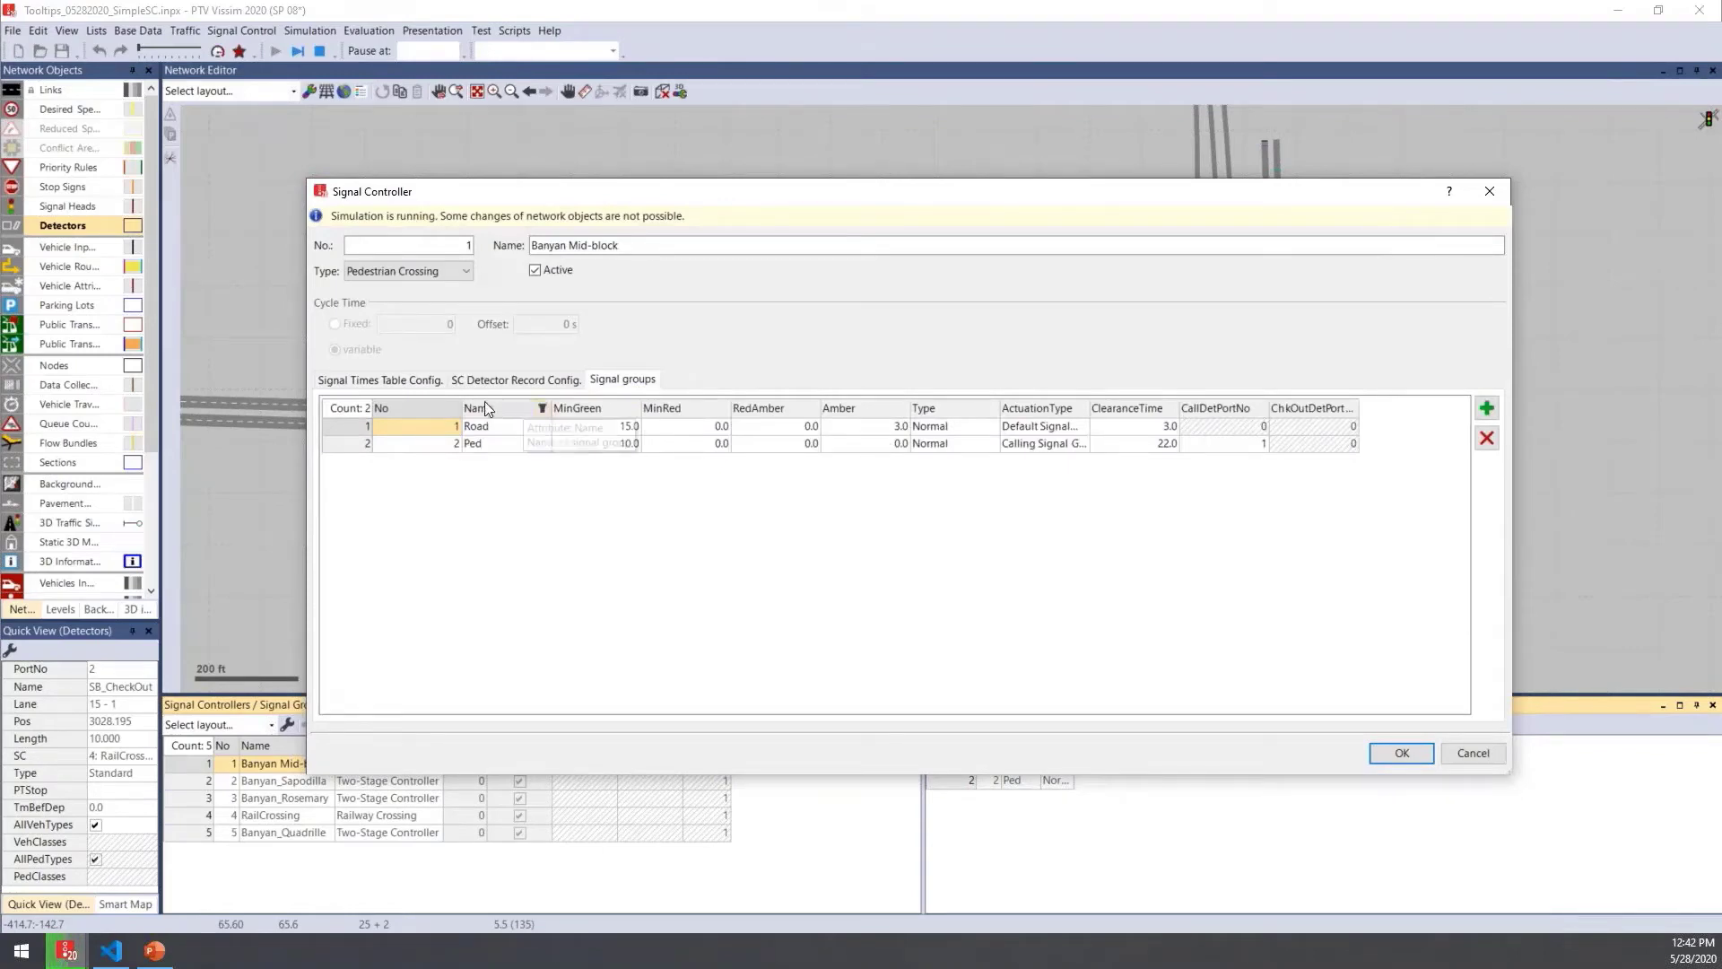
click(1459, 751)
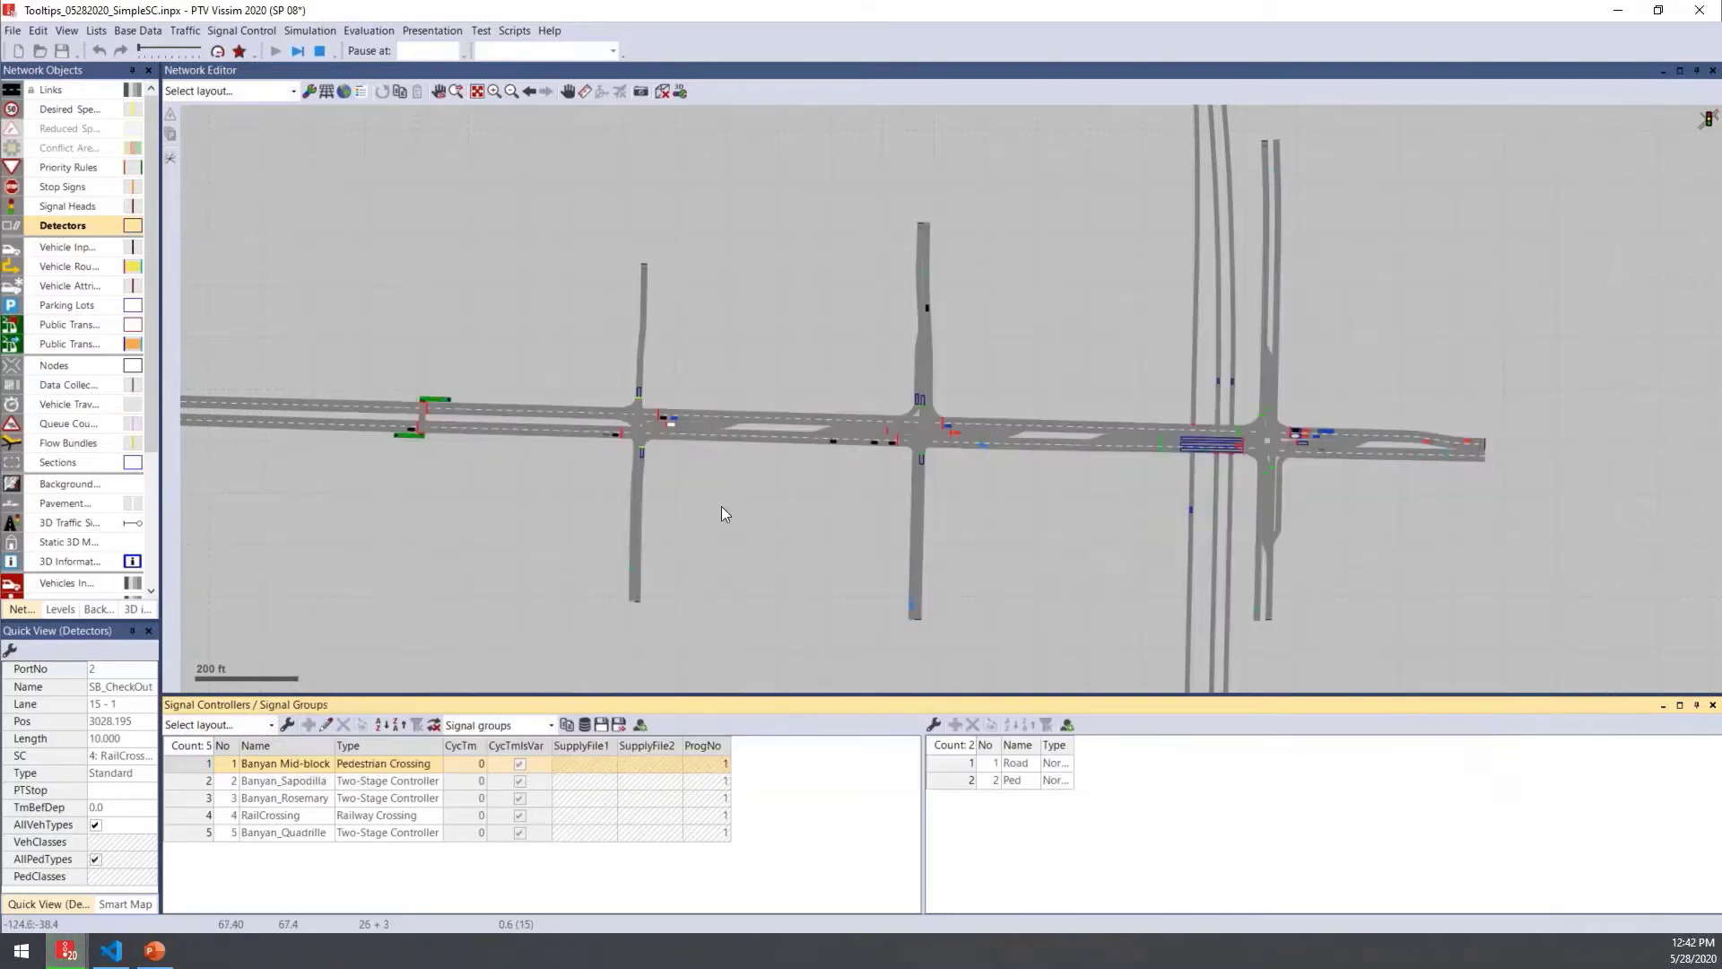
scroll(527, 468, up, 4)
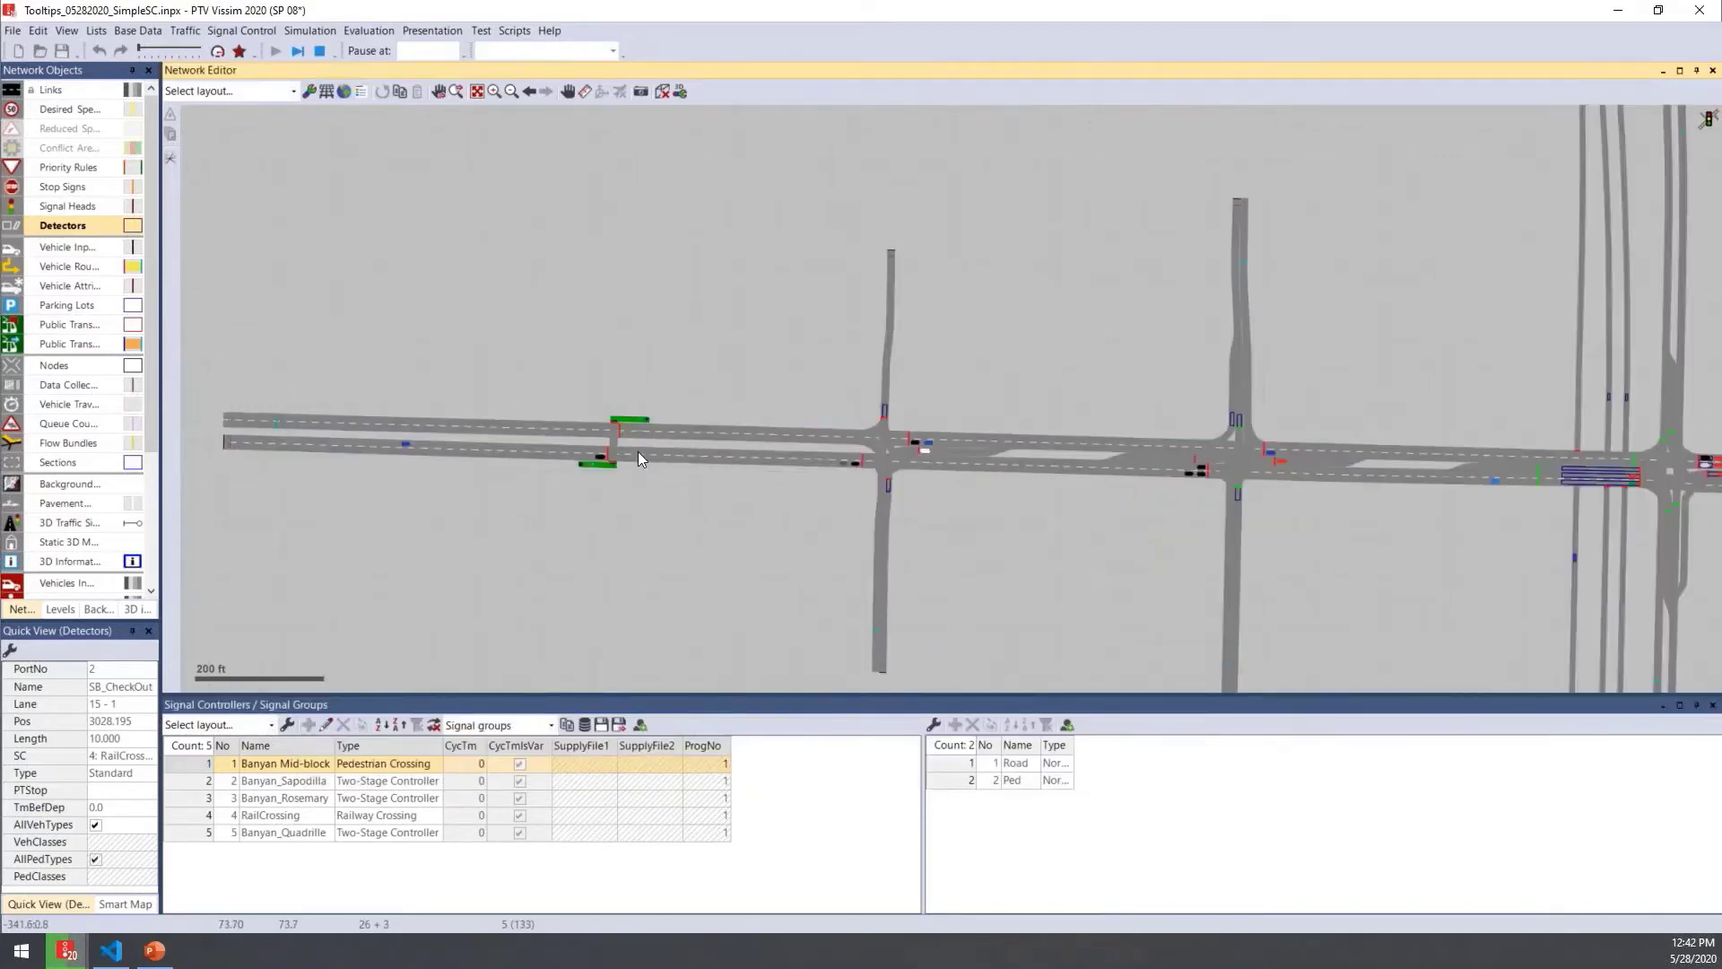
scroll(638, 451, up, 3)
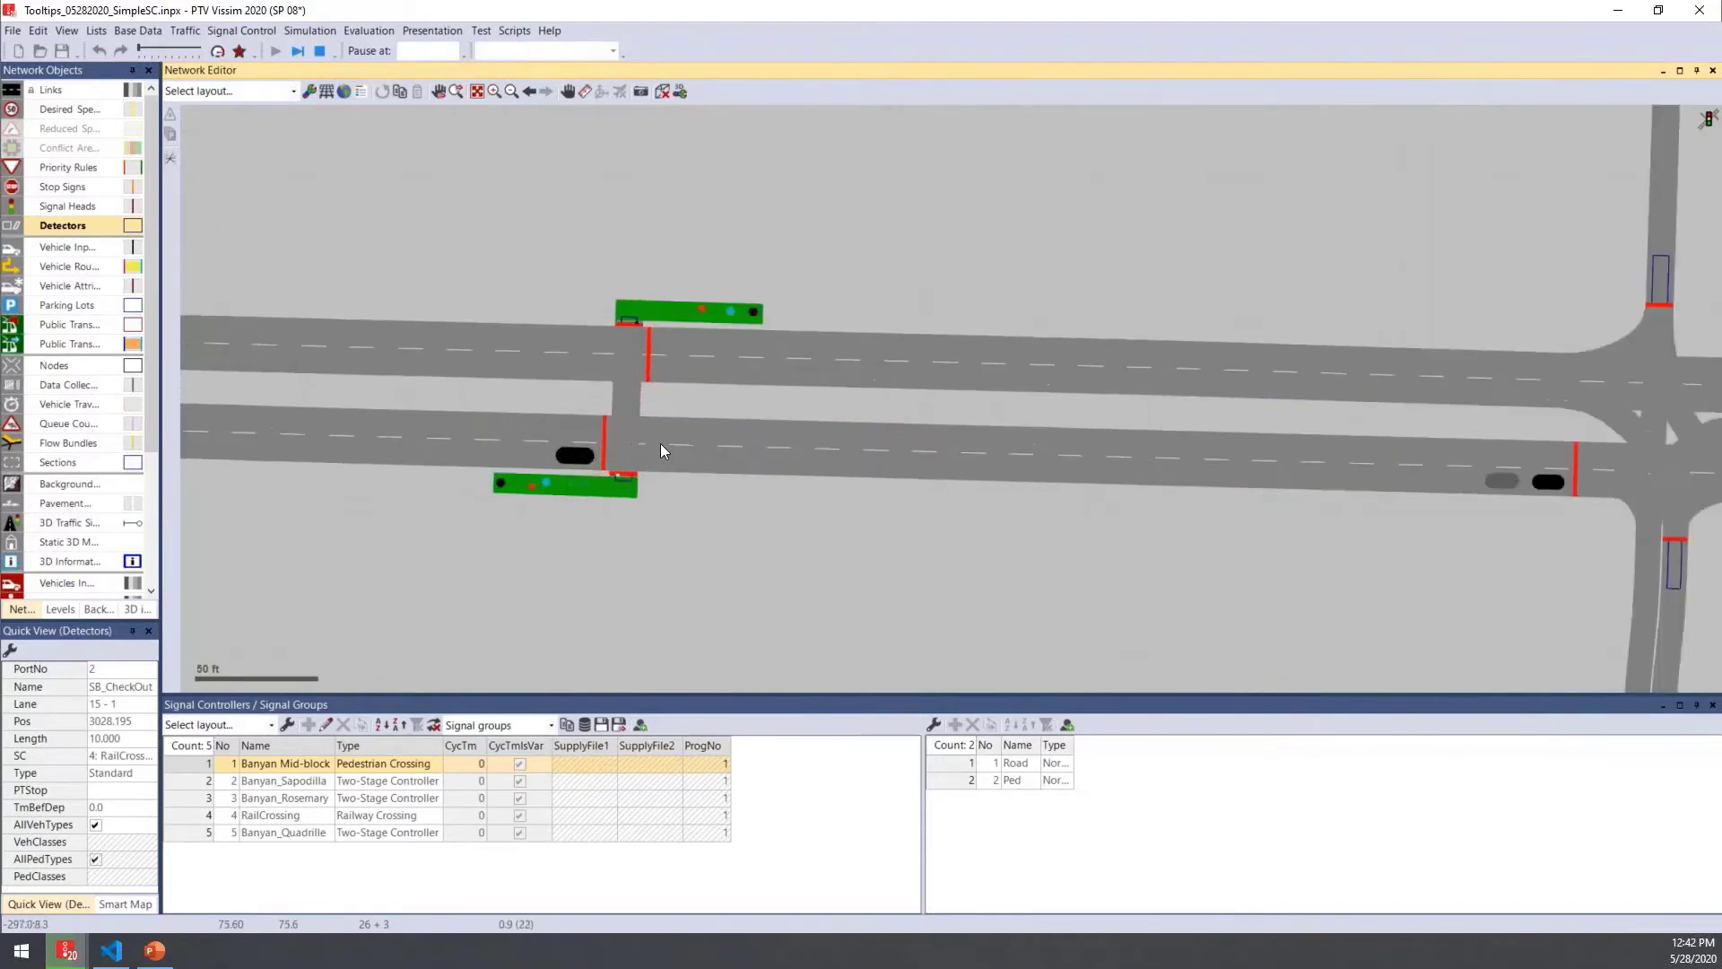
scroll(678, 432, up, 3)
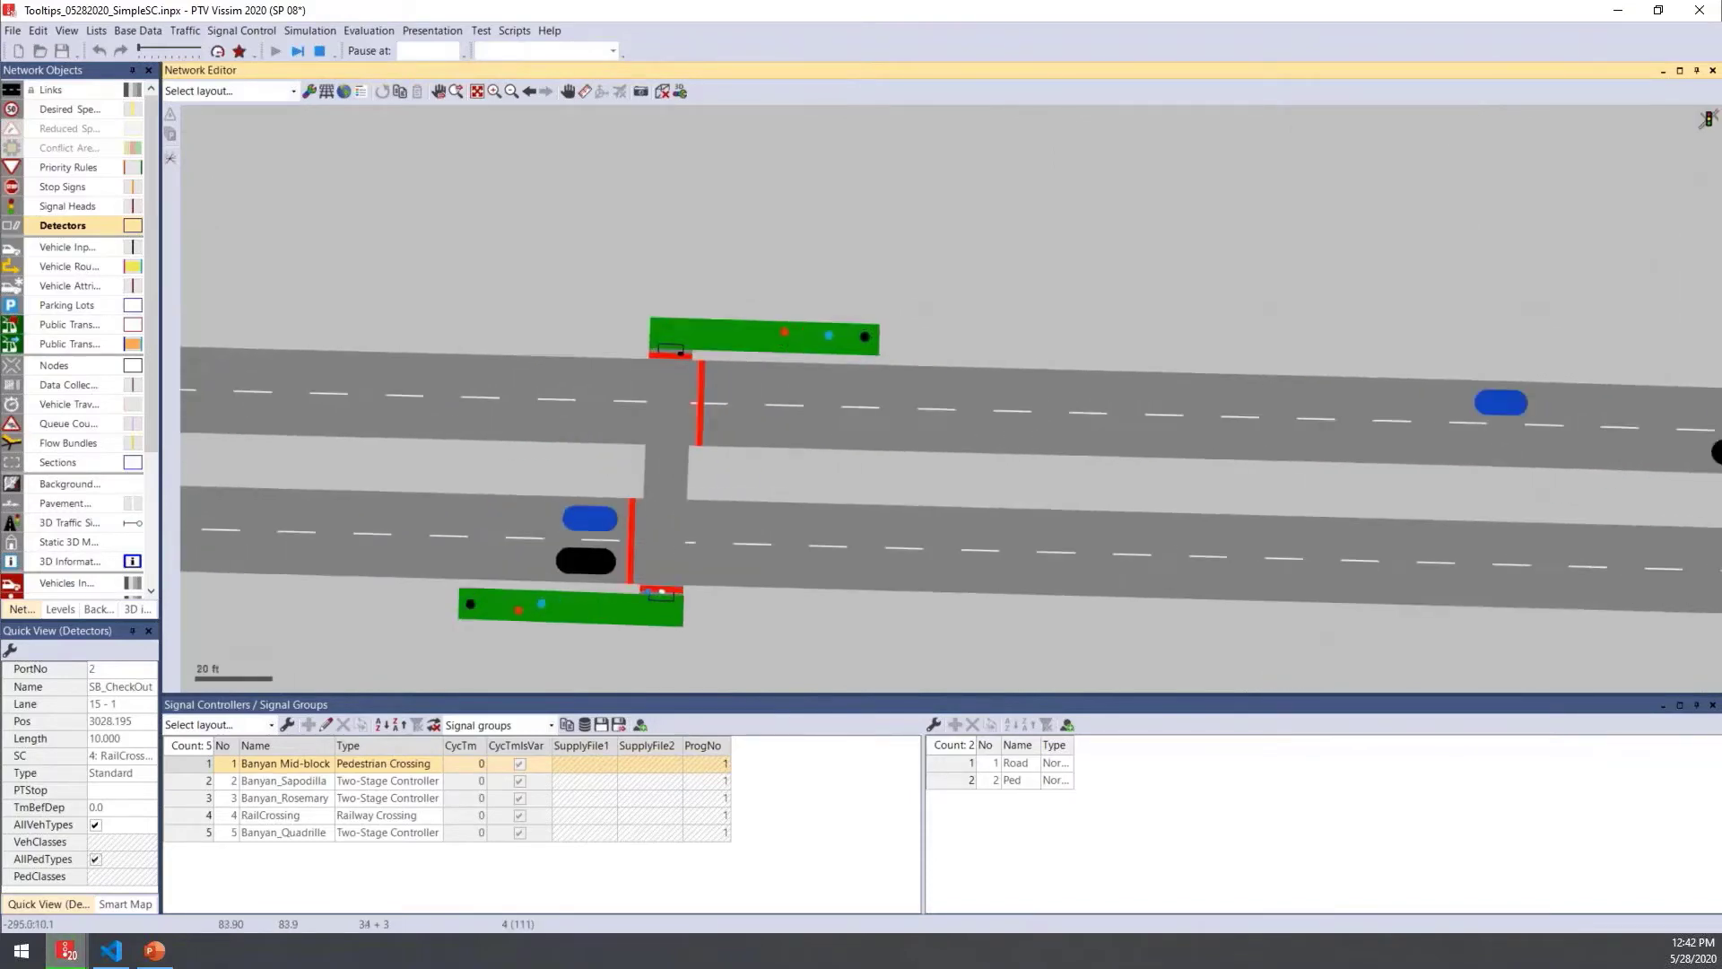
scroll(727, 557, up, 1)
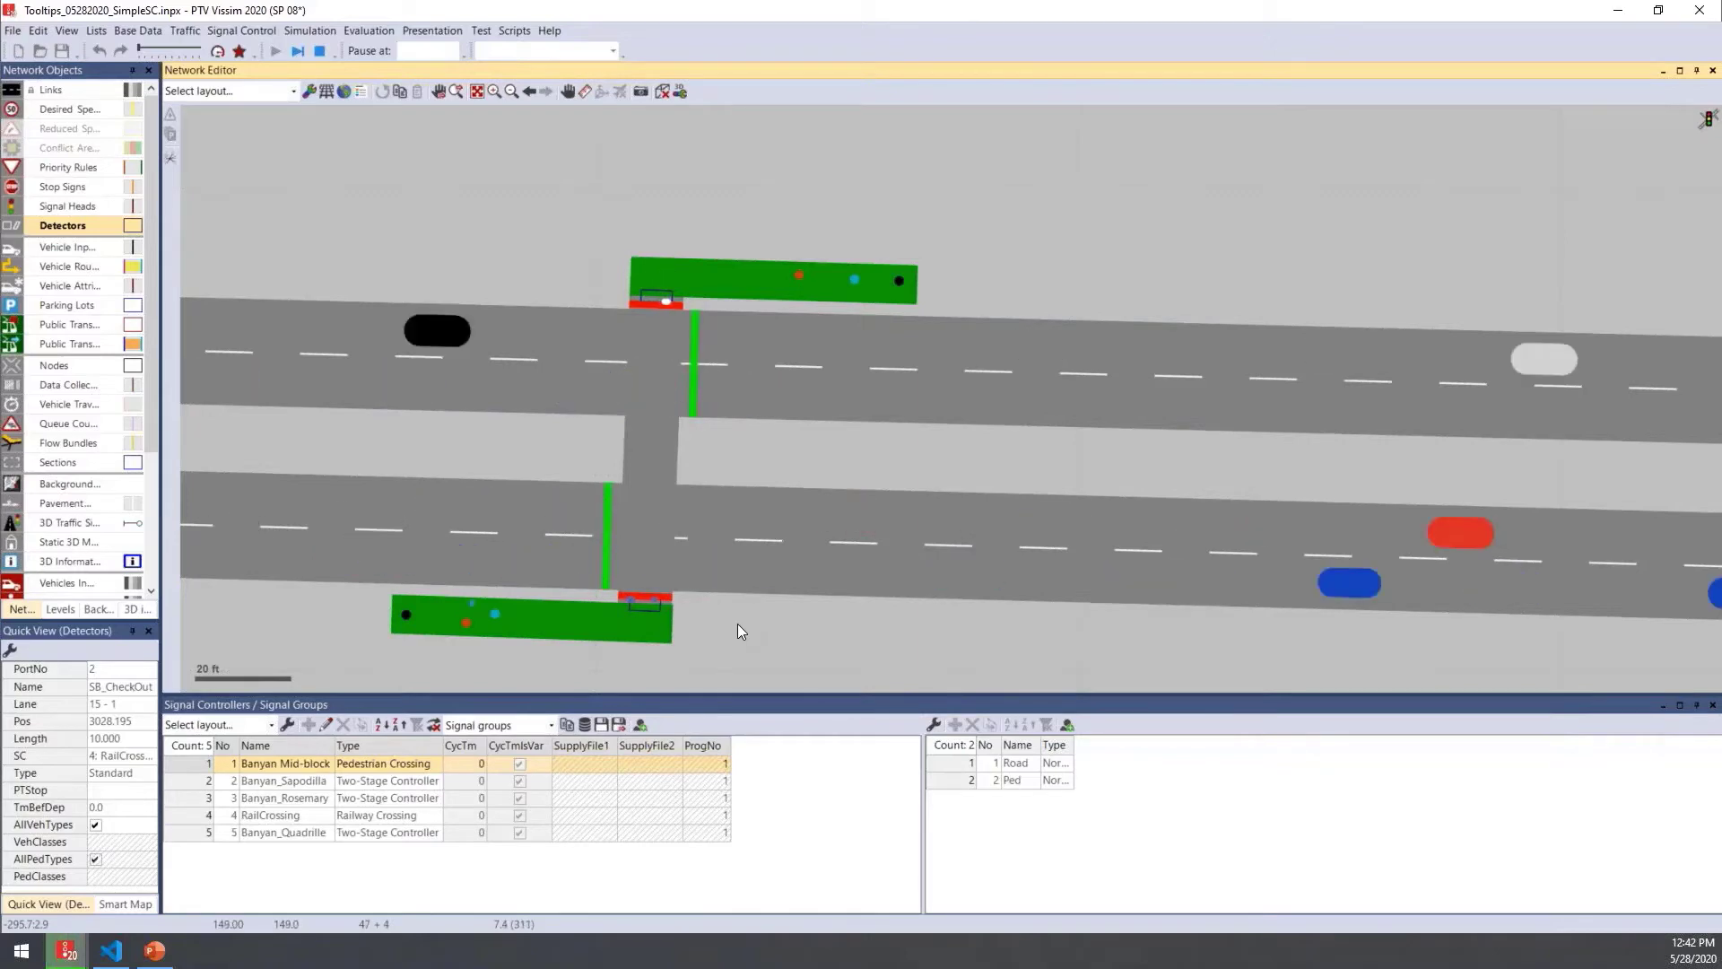
scroll(737, 622, down, 1)
scroll(737, 623, down, 1)
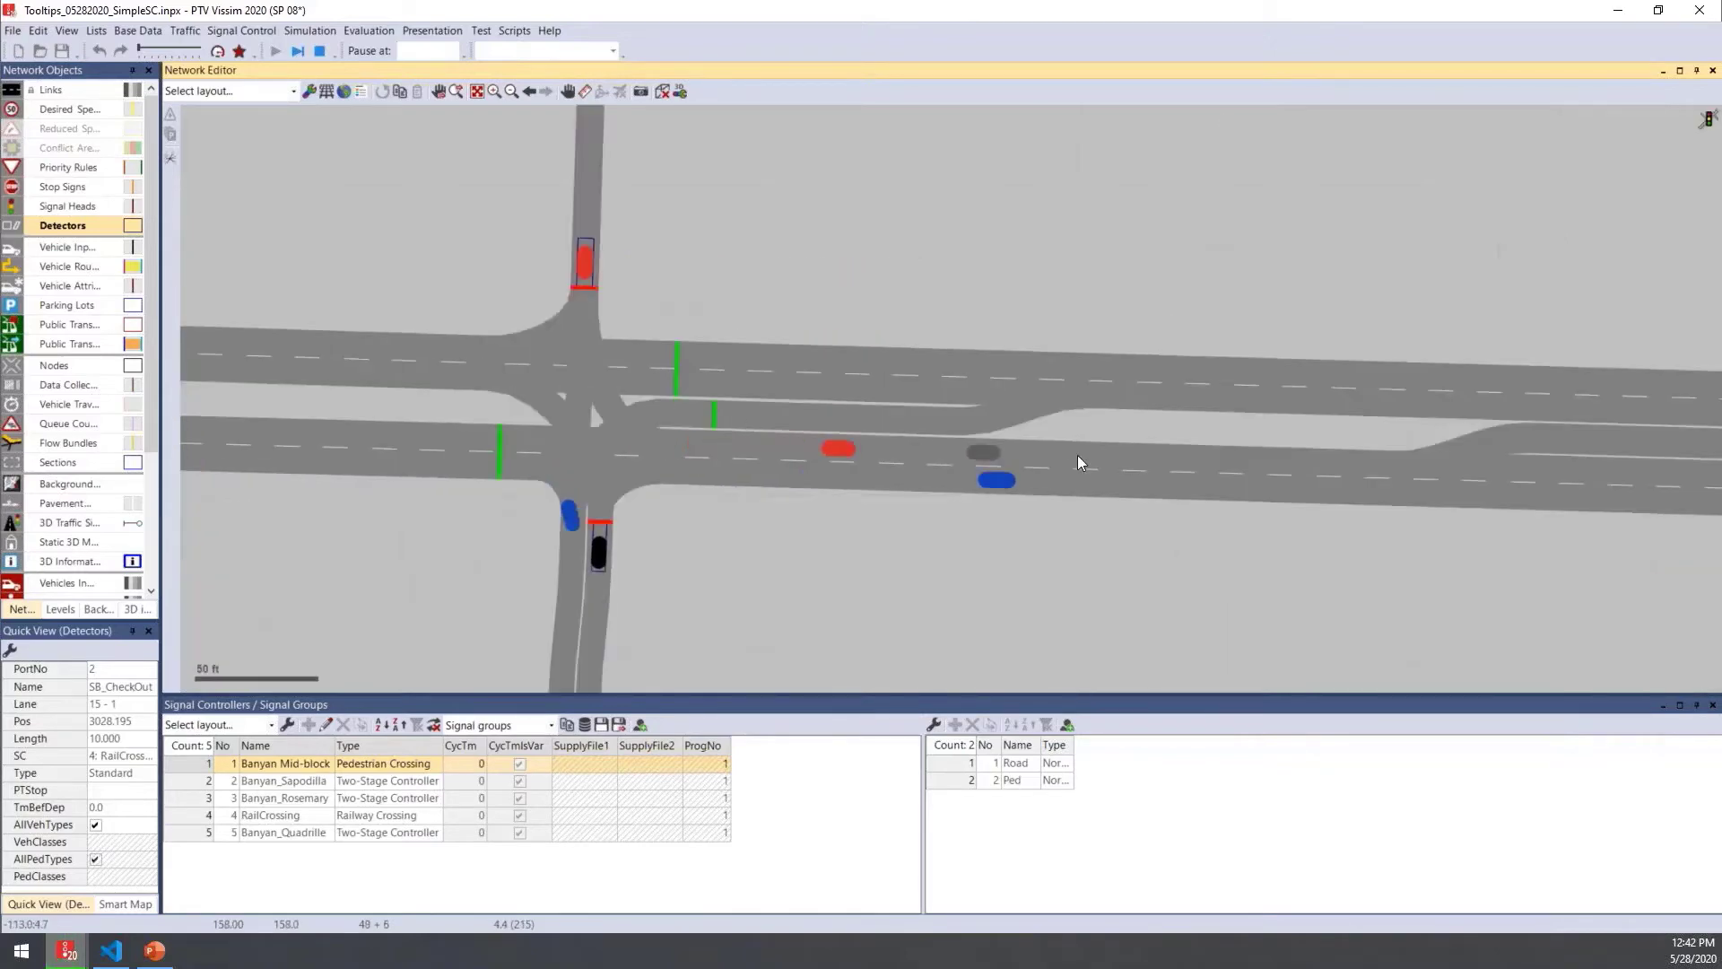
scroll(1078, 455, down, 3)
scroll(1295, 421, up, 2)
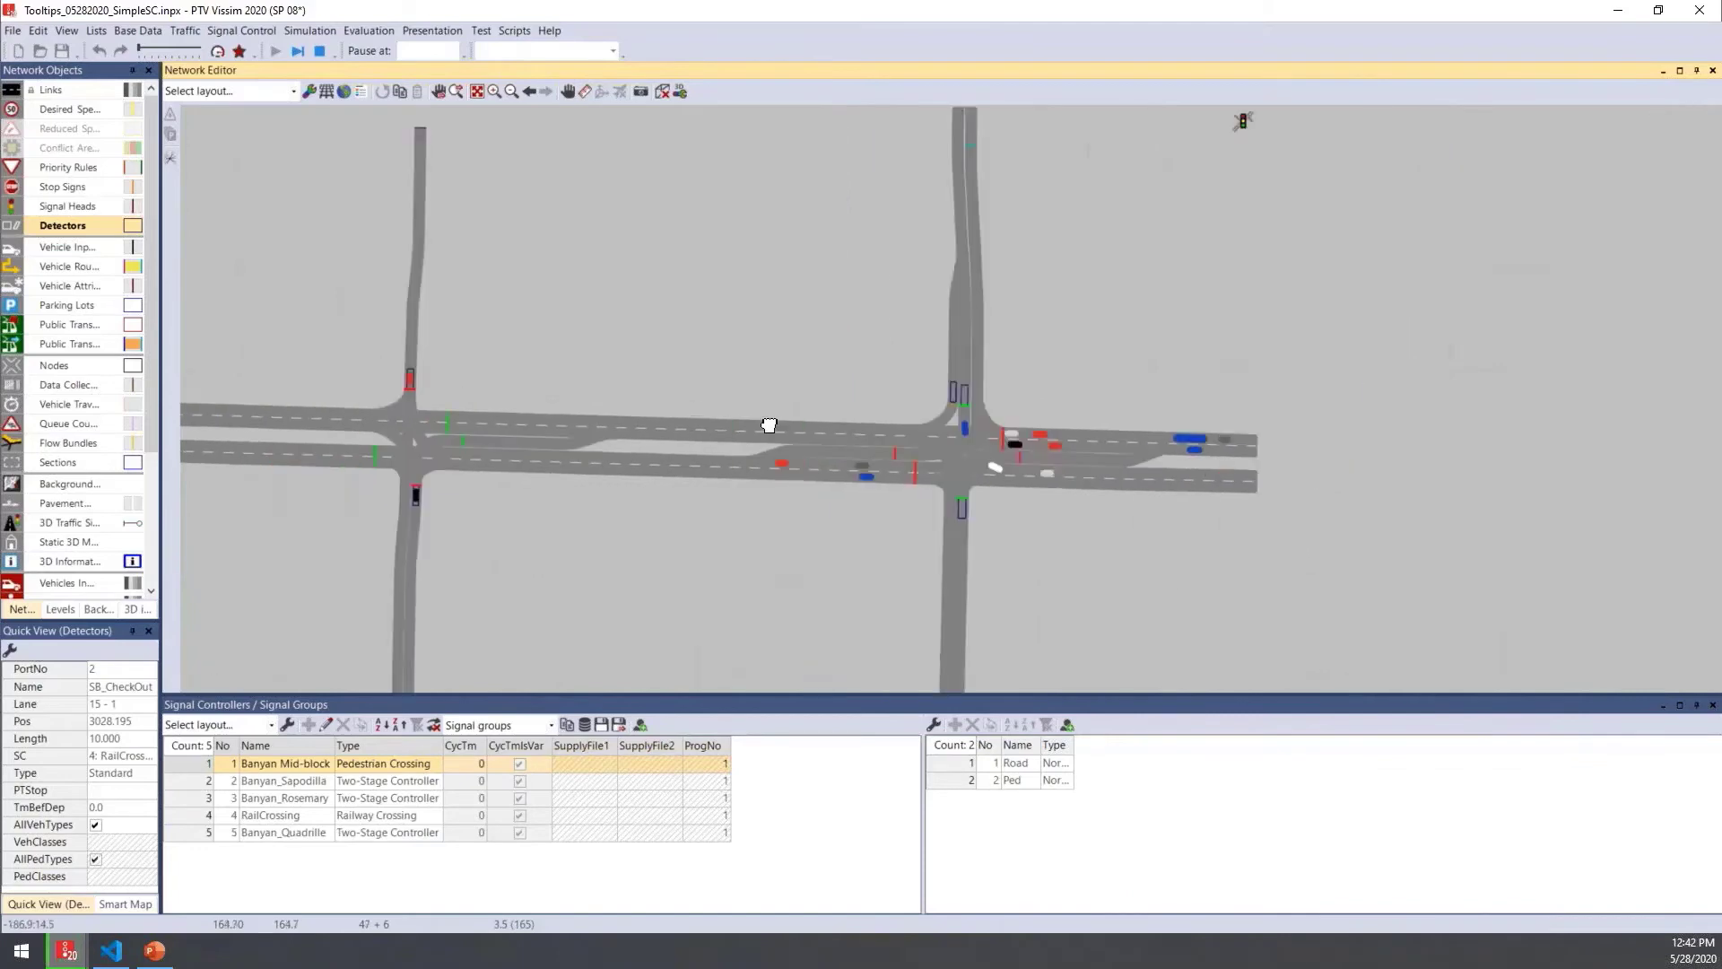
scroll(768, 422, down, 2)
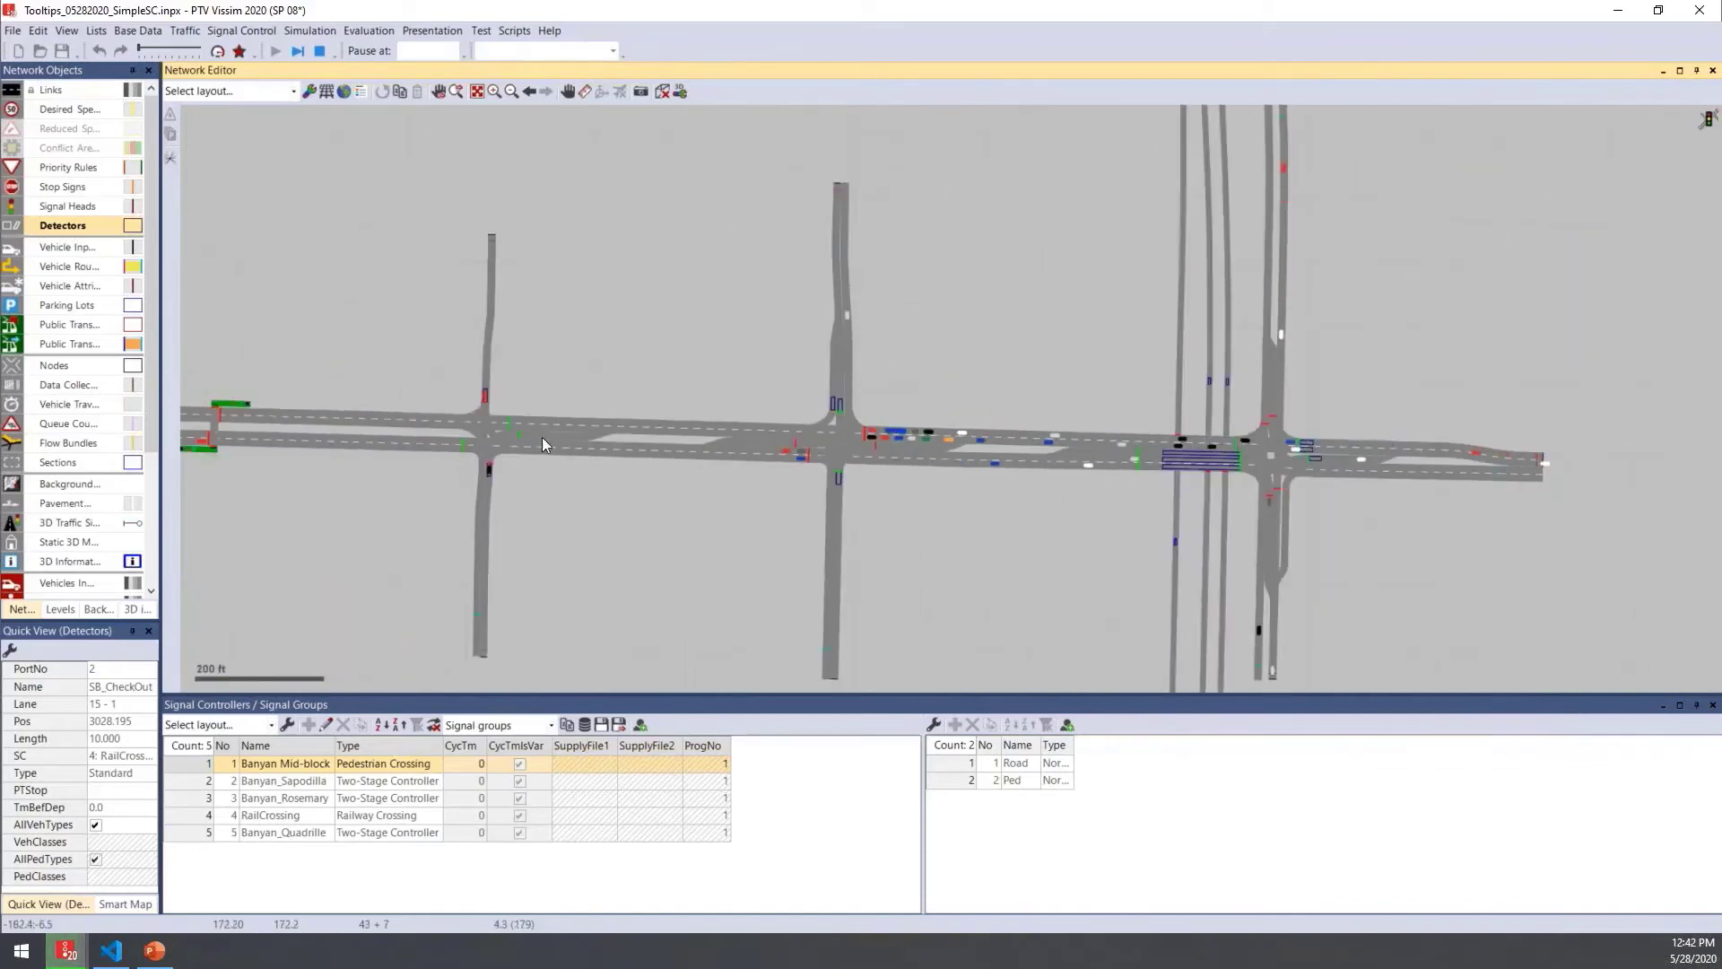